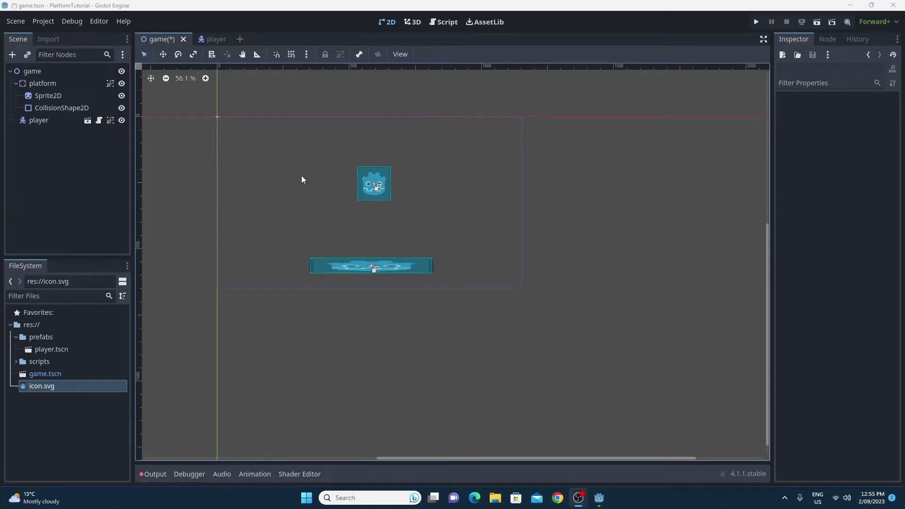
Add a TileMap node as a child of the game root node
{"action": "left_click", "coordinate": [359, 266]}
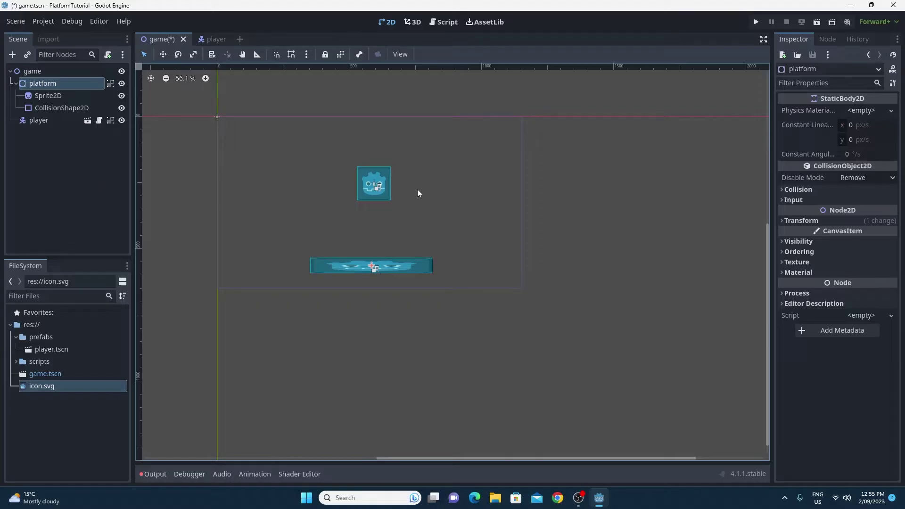
{"action": "left_click", "coordinate": [42, 72]}
{"action": "right_click", "coordinate": [41, 72]}
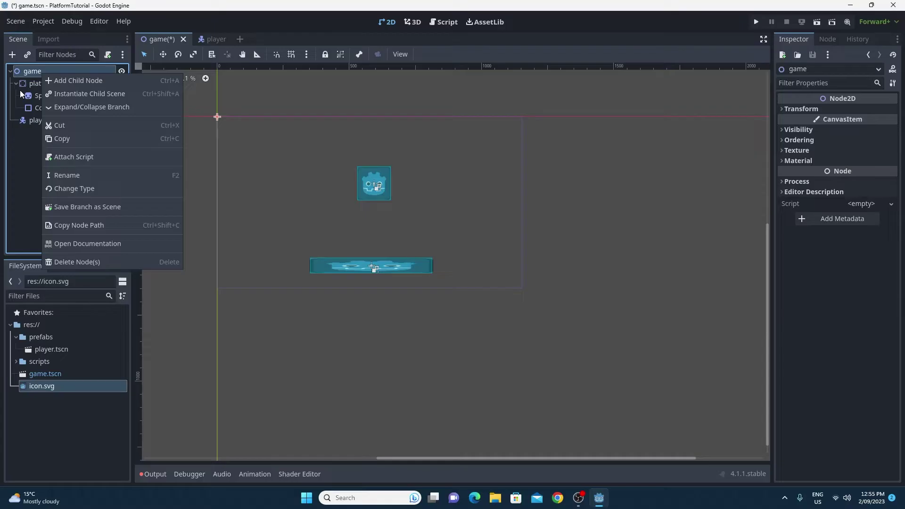
{"action": "left_click", "coordinate": [20, 89]}
{"action": "right_click", "coordinate": [31, 70]}
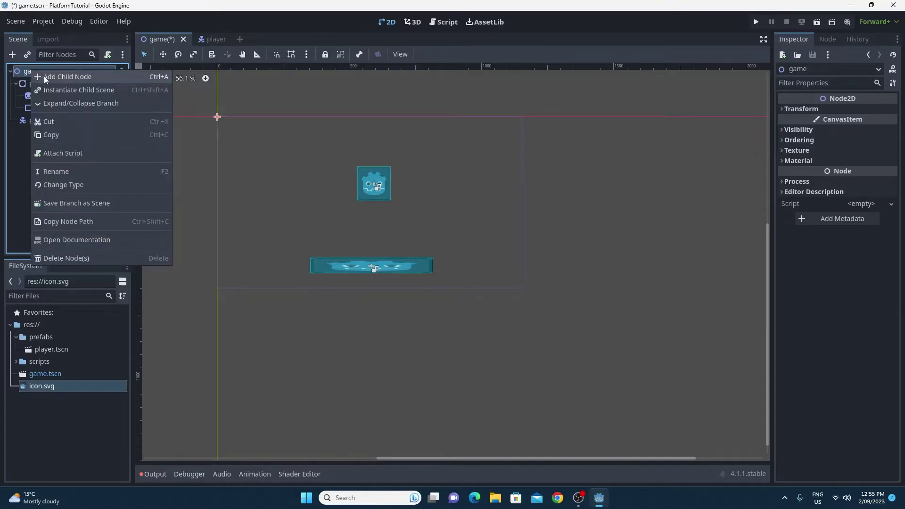
{"action": "left_click", "coordinate": [44, 76]}
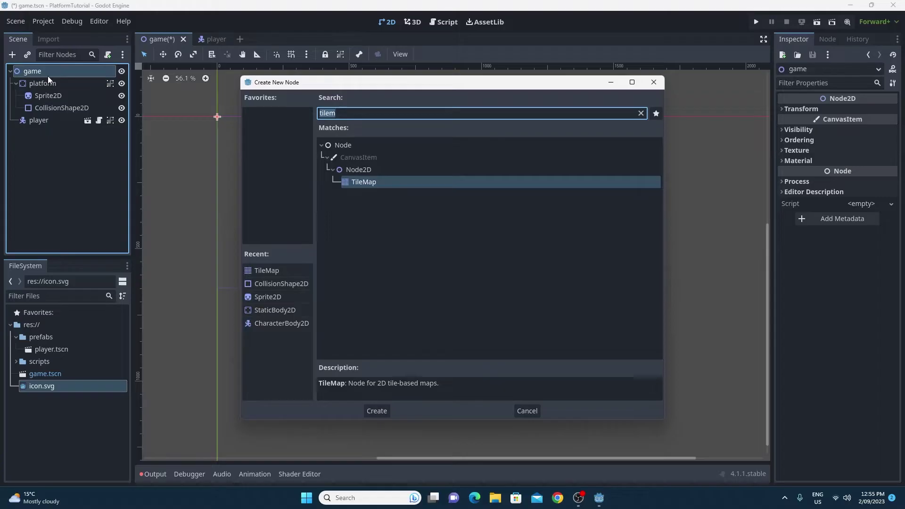
{"action": "left_click", "coordinate": [362, 183]}
{"action": "left_click", "coordinate": [375, 408]}
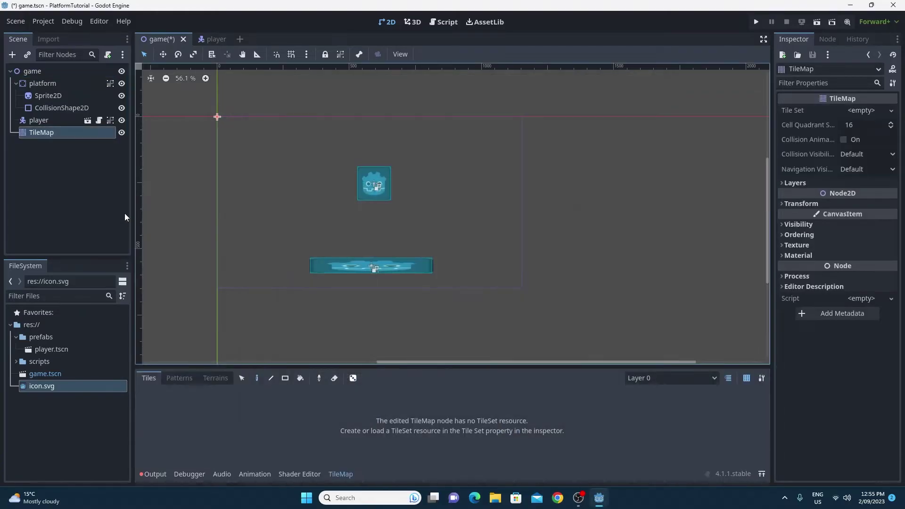
Read the TileMap node's class reference, including its description, online tutorials and properties, and return to the 2D view
{"action": "left_click", "coordinate": [47, 133]}
{"action": "left_click", "coordinate": [893, 70]}
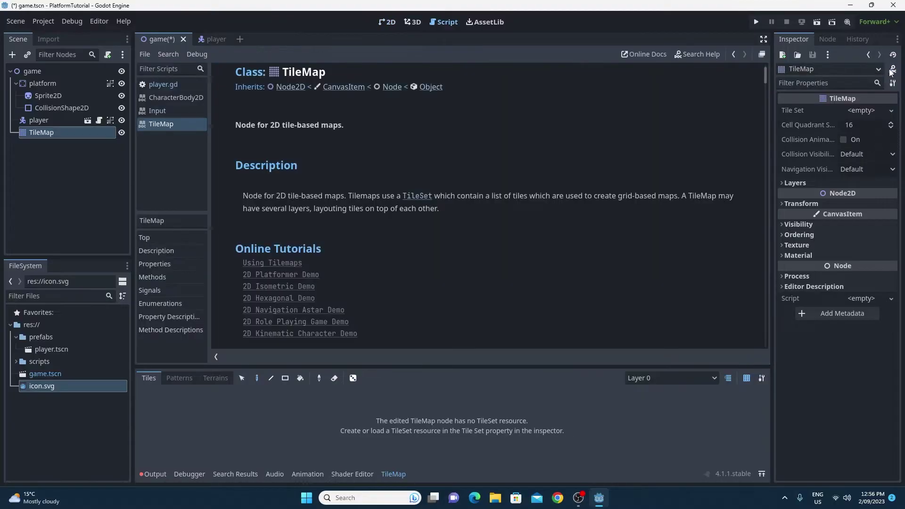
{"action": "scroll", "coordinate": [305, 146], "scroll_direction": "down", "scroll_amount": 3}
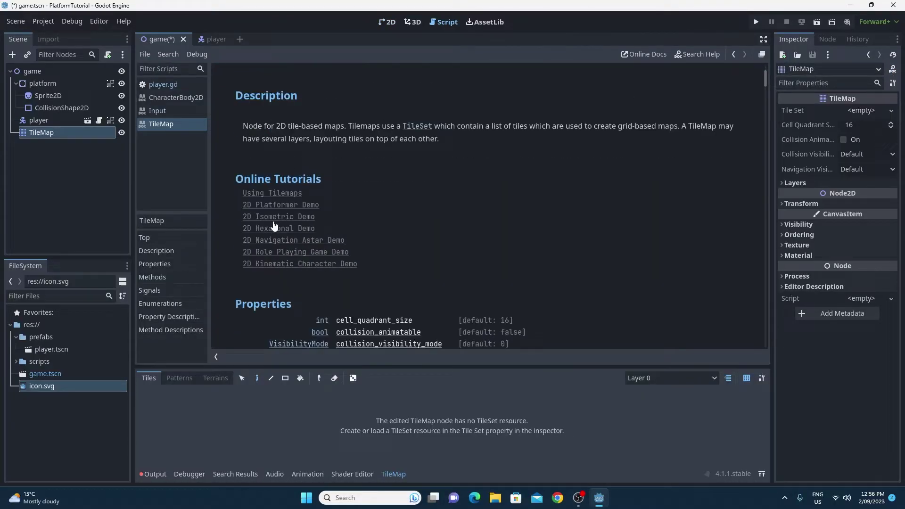
{"action": "scroll", "coordinate": [279, 229], "scroll_direction": "down", "scroll_amount": 3}
{"action": "scroll", "coordinate": [279, 229], "scroll_direction": "down", "scroll_amount": 2}
{"action": "scroll", "coordinate": [283, 234], "scroll_direction": "up", "scroll_amount": 5}
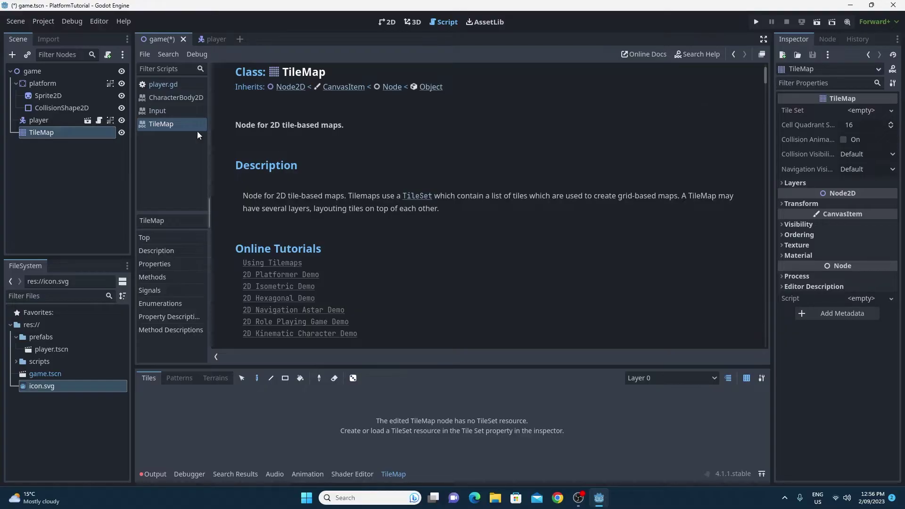
{"action": "left_click", "coordinate": [163, 85]}
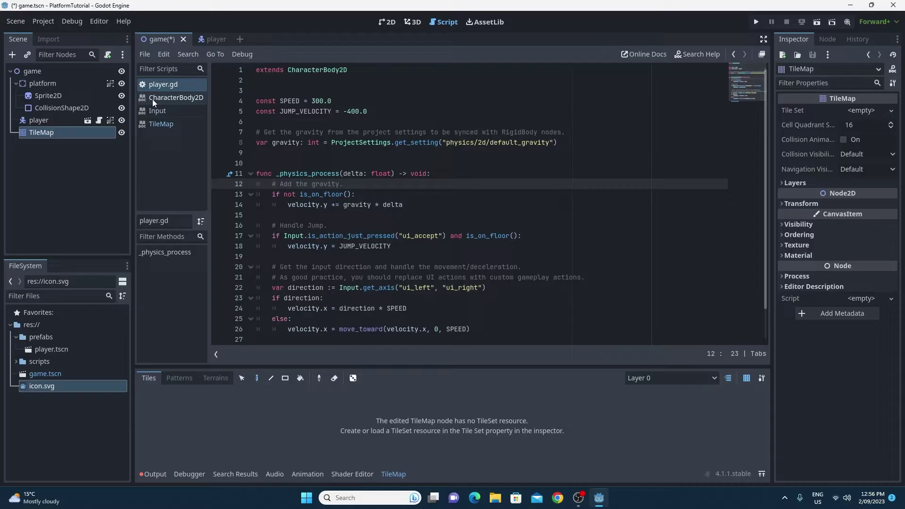
{"action": "left_click", "coordinate": [389, 22]}
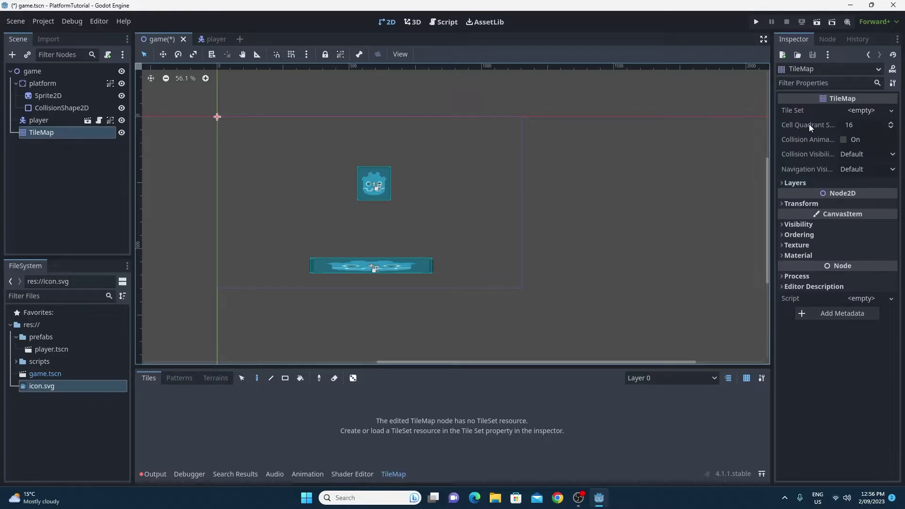
Check the TileMap's cell quadrant size and inspect the icon.svg texture for its pixel dimensions
{"action": "left_click", "coordinate": [855, 126]}
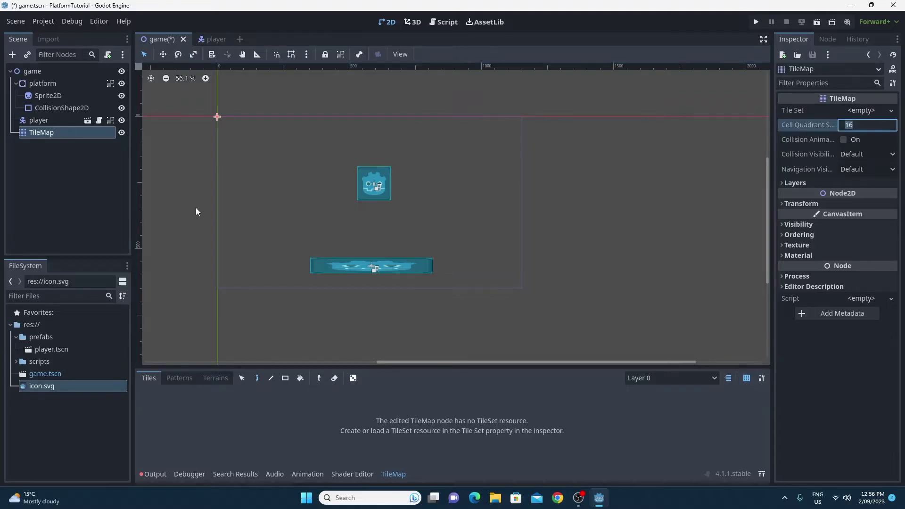
{"action": "left_click", "coordinate": [40, 387]}
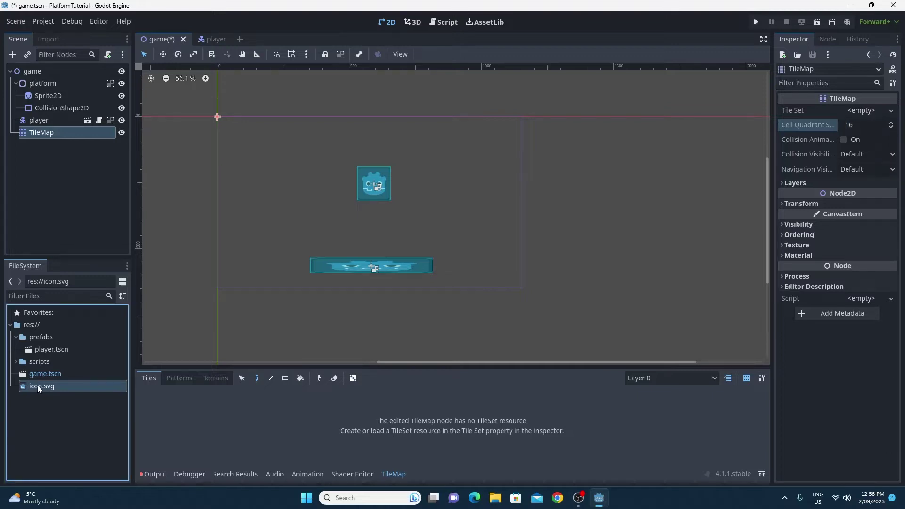
{"action": "double_click", "coordinate": [39, 388]}
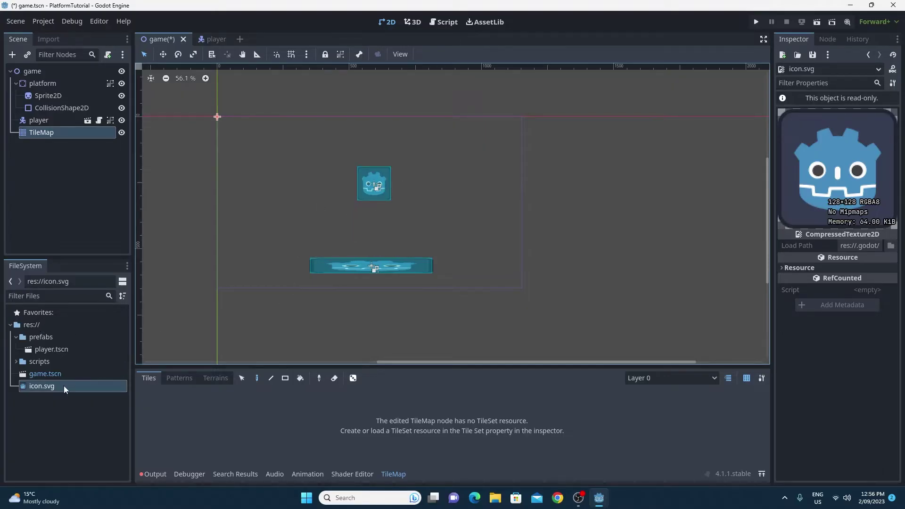
Assign a new TileSet to the TileMap, open it for editing, and enlarge the tile set editing area
{"action": "left_click", "coordinate": [57, 132]}
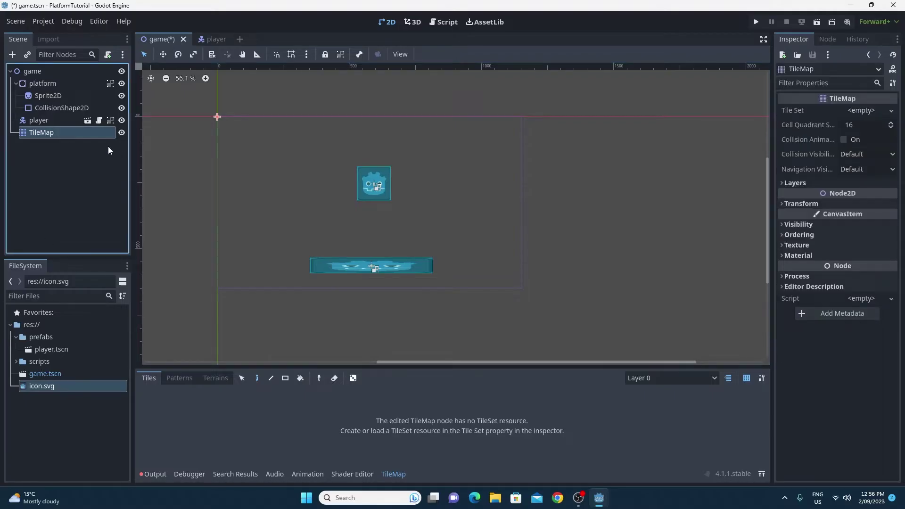
{"action": "left_click", "coordinate": [865, 111]}
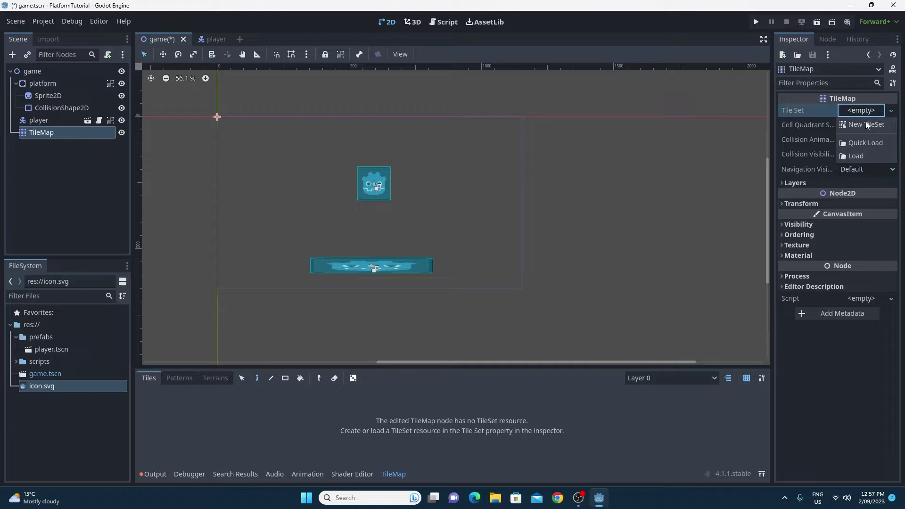
{"action": "left_click", "coordinate": [860, 125]}
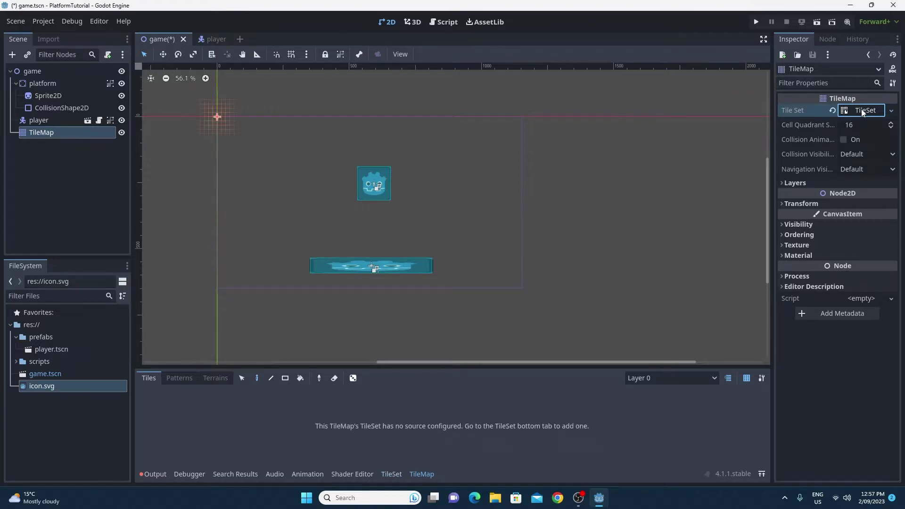
{"action": "left_click", "coordinate": [864, 110]}
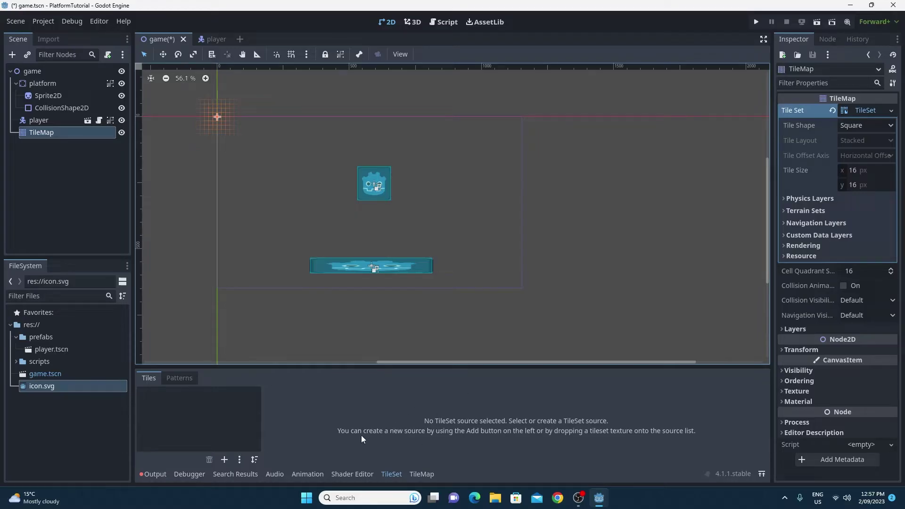
{"action": "left_click_drag", "start_coordinate": [403, 367], "coordinate": [392, 273]}
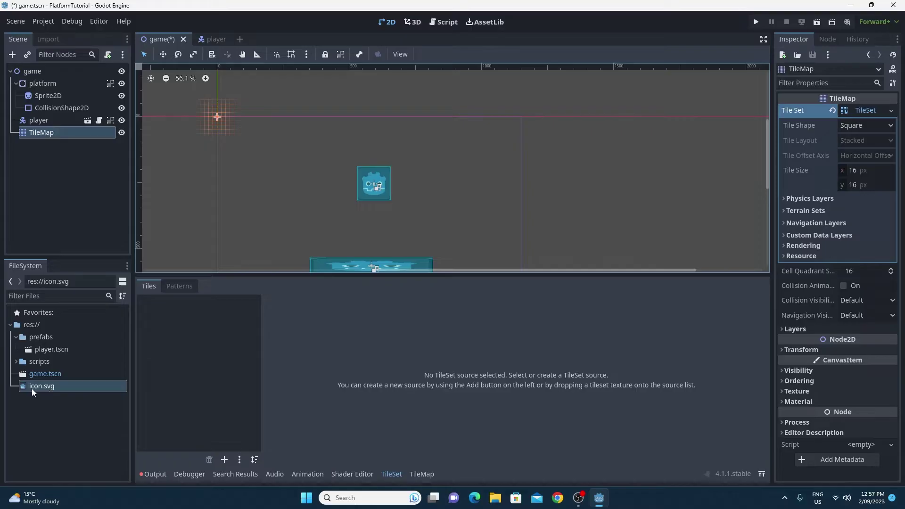
{"action": "left_click_drag", "start_coordinate": [26, 387], "coordinate": [188, 329]}
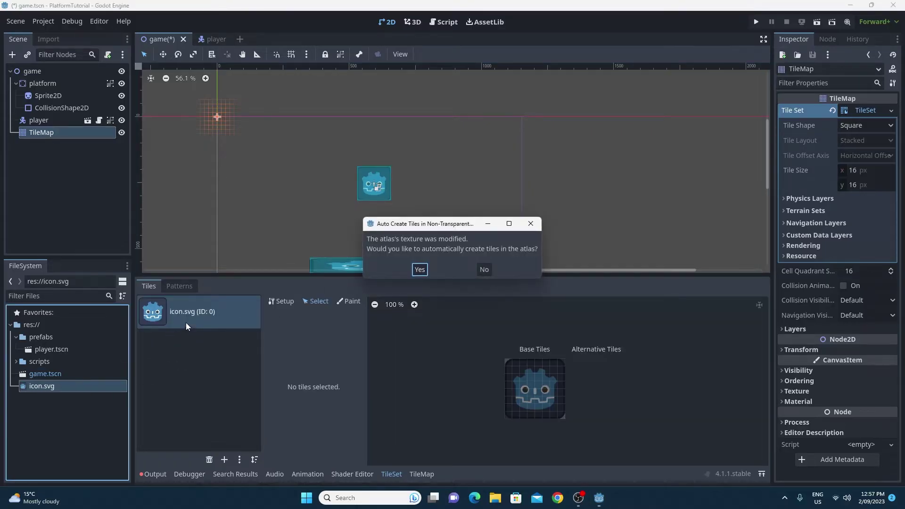
{"action": "left_click", "coordinate": [491, 271]}
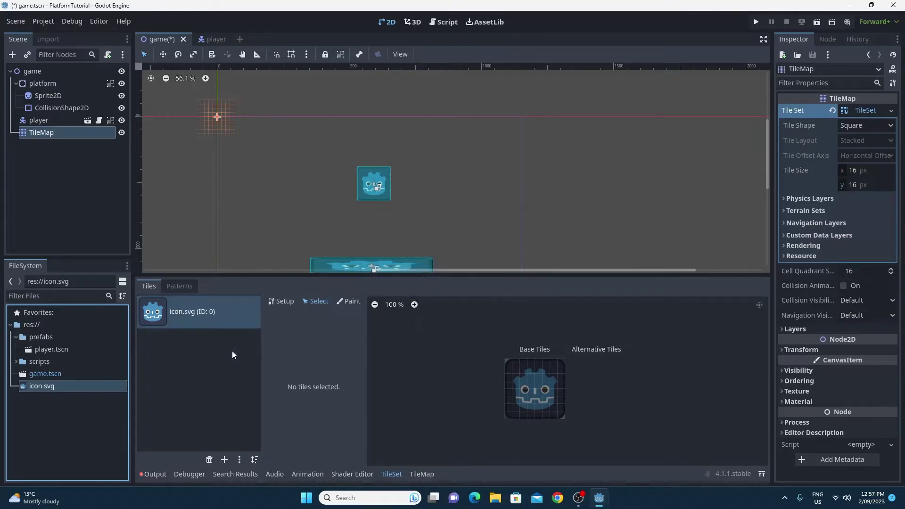
{"action": "left_click", "coordinate": [210, 460]}
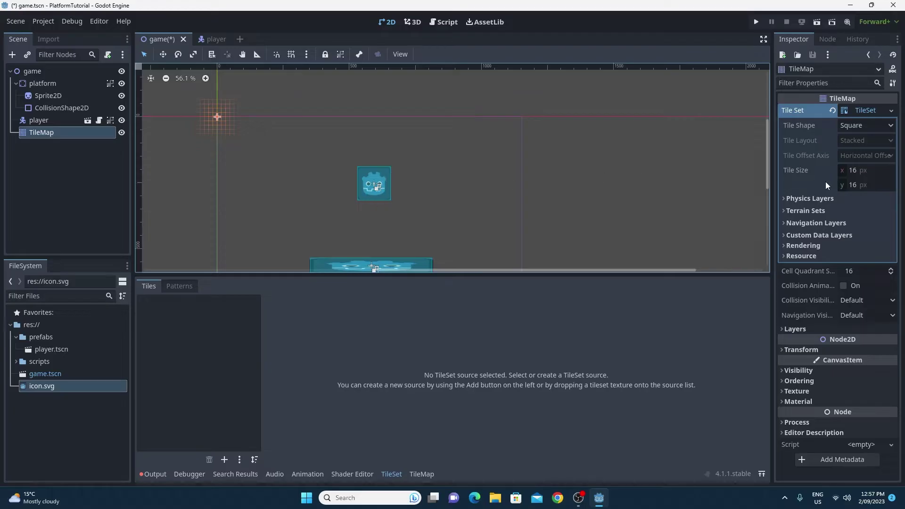
Set the TileSet's tile size to 128 px in both x and y
{"action": "left_click", "coordinate": [854, 173]}
{"action": "type", "text": "128"}
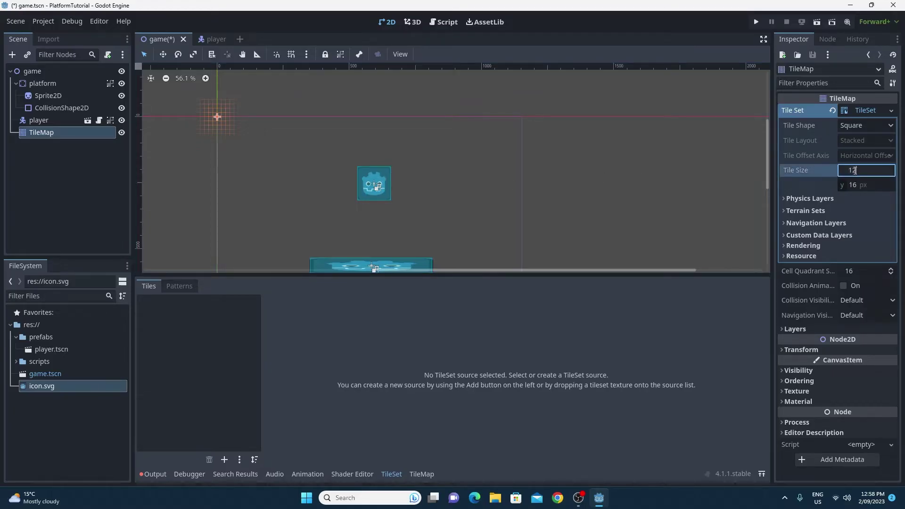
{"action": "left_click", "coordinate": [851, 185]}
{"action": "type", "text": "128"}
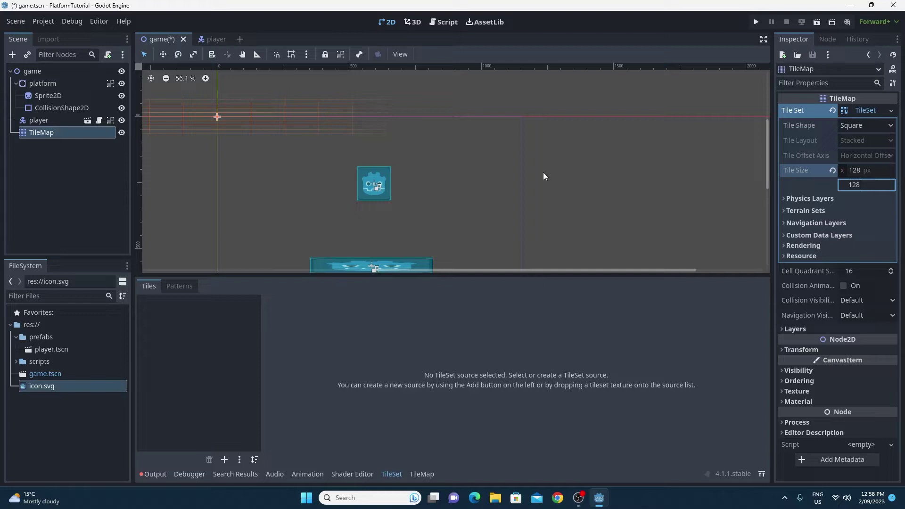
{"action": "key", "text": "Return"}
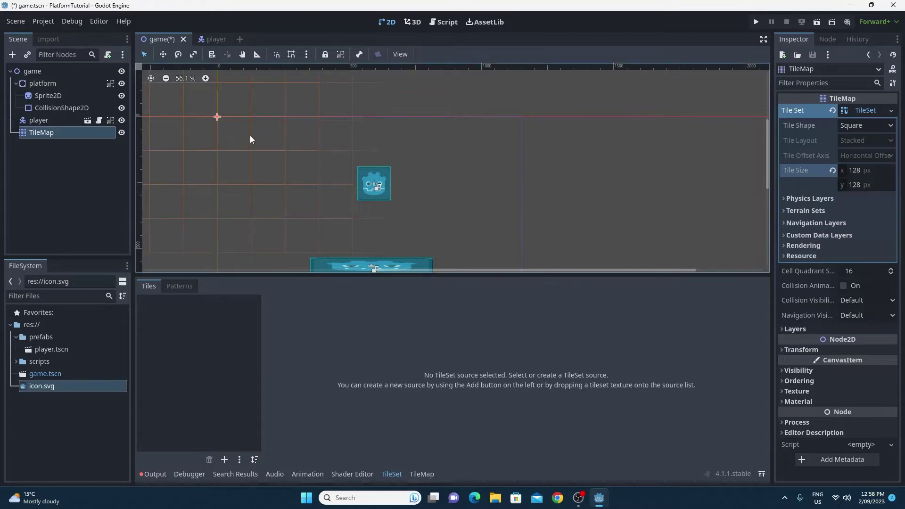
Add a physics layer element to the TileSet, keeping collision layer 1 and mask 1
{"action": "left_click", "coordinate": [792, 202]}
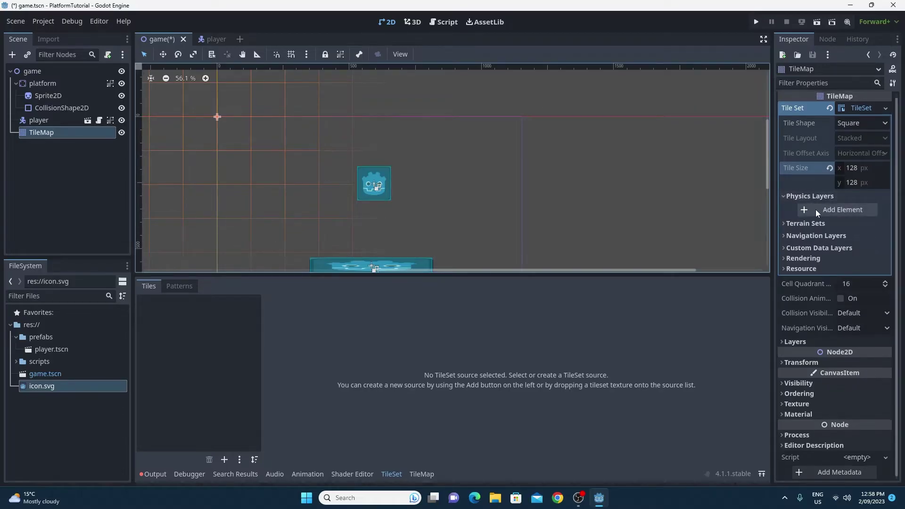
{"action": "left_click", "coordinate": [805, 208]}
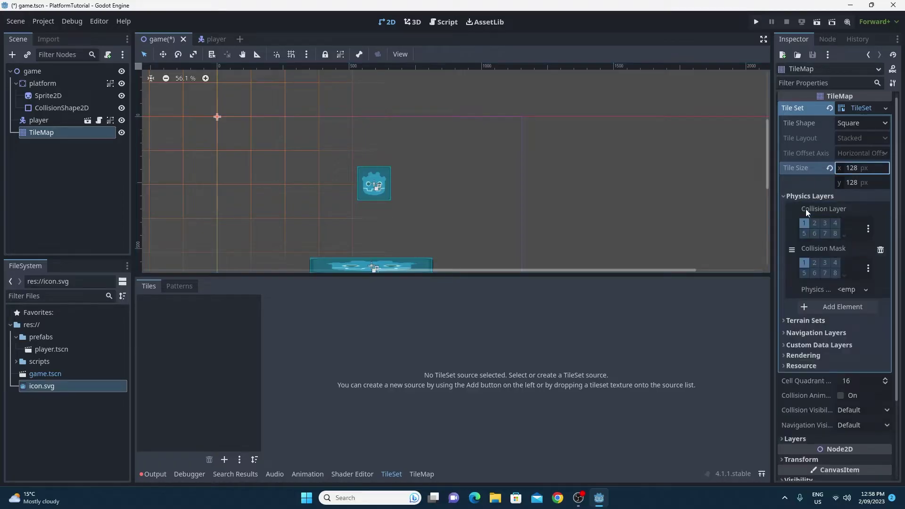
{"action": "scroll", "coordinate": [808, 169], "scroll_direction": "down", "scroll_amount": 3}
{"action": "scroll", "coordinate": [808, 170], "scroll_direction": "up", "scroll_amount": 3}
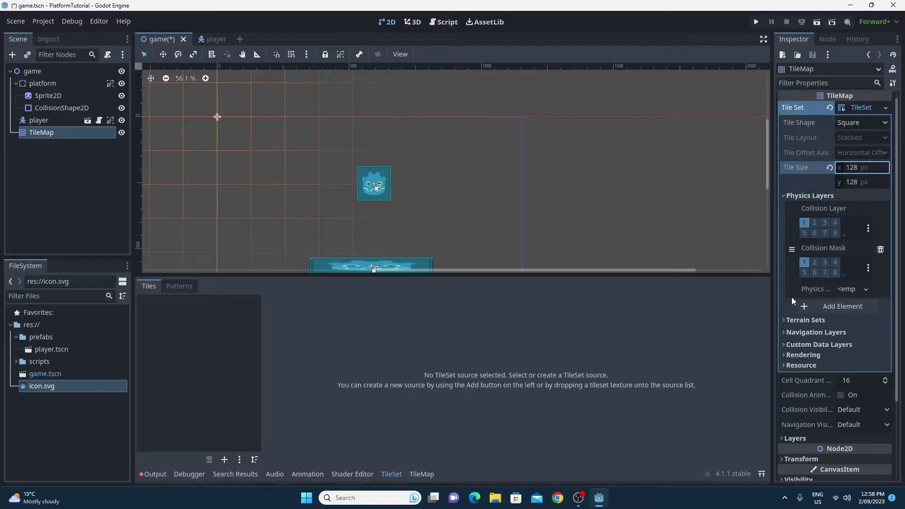
Add icon.svg as a tile source in the TileSet and accept automatic tile creation in the atlas
{"action": "left_click", "coordinate": [169, 355]}
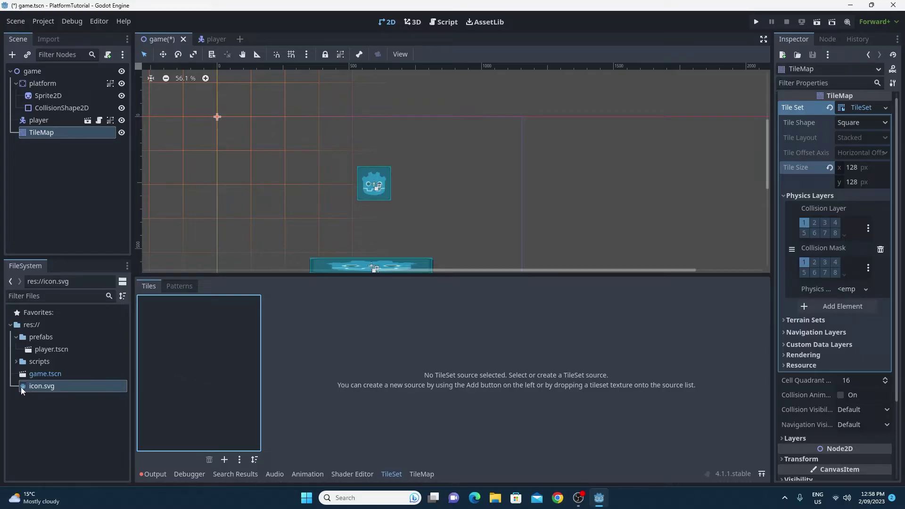
{"action": "left_click_drag", "start_coordinate": [21, 386], "coordinate": [188, 327]}
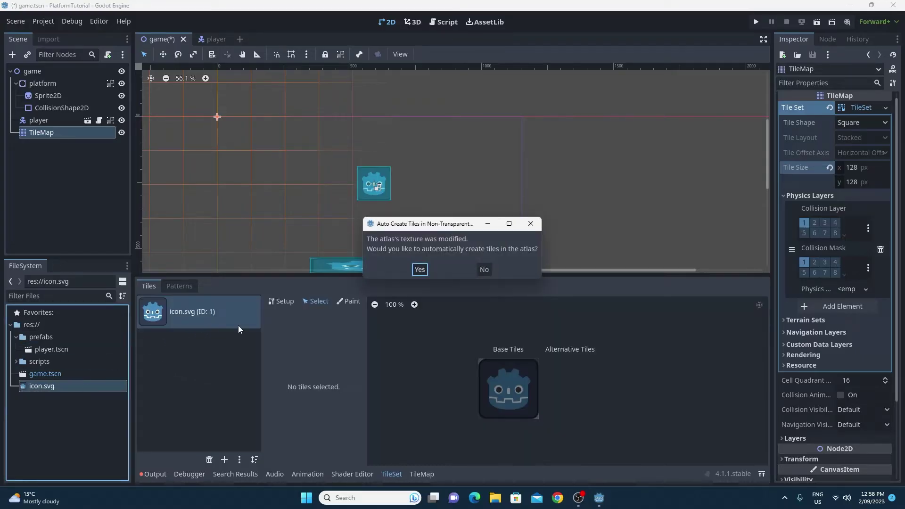
{"action": "left_click", "coordinate": [420, 269]}
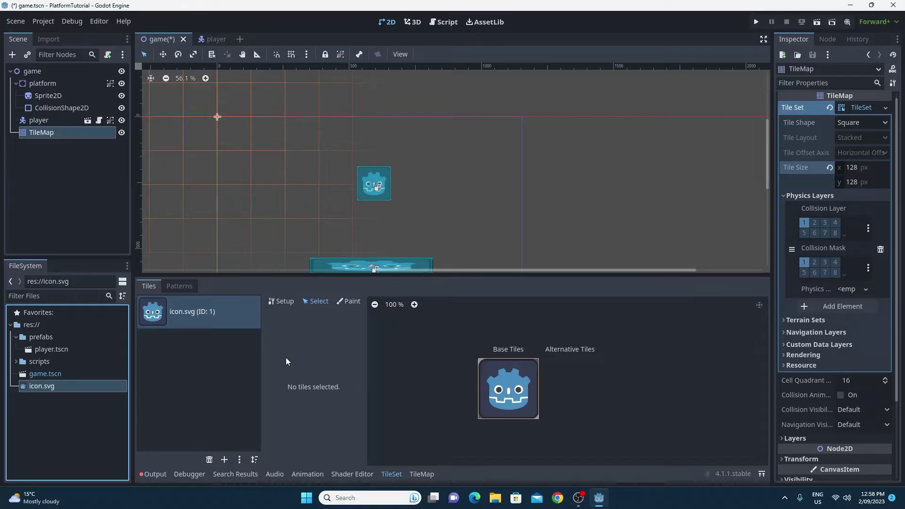
Select the icon.svg base tile and examine its atlas setup, tile properties and Physics Layer 0 settings
{"action": "left_click", "coordinate": [512, 392]}
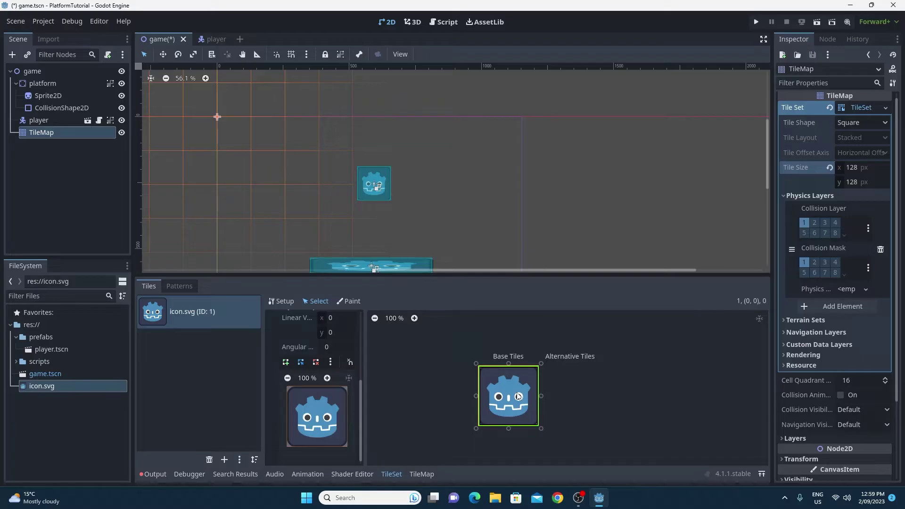
{"action": "scroll", "coordinate": [304, 366], "scroll_direction": "up", "scroll_amount": 5}
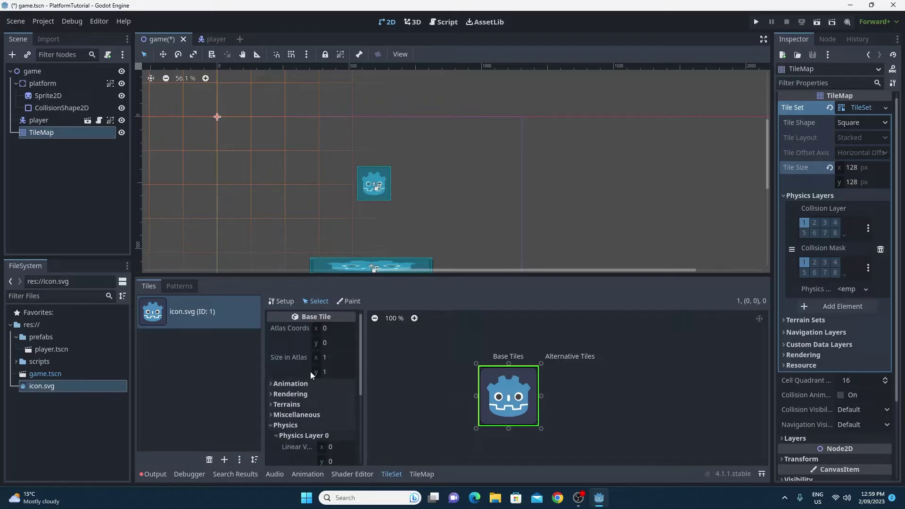
{"action": "left_click", "coordinate": [289, 303]}
{"action": "left_click", "coordinate": [318, 302]}
{"action": "left_click", "coordinate": [290, 304]}
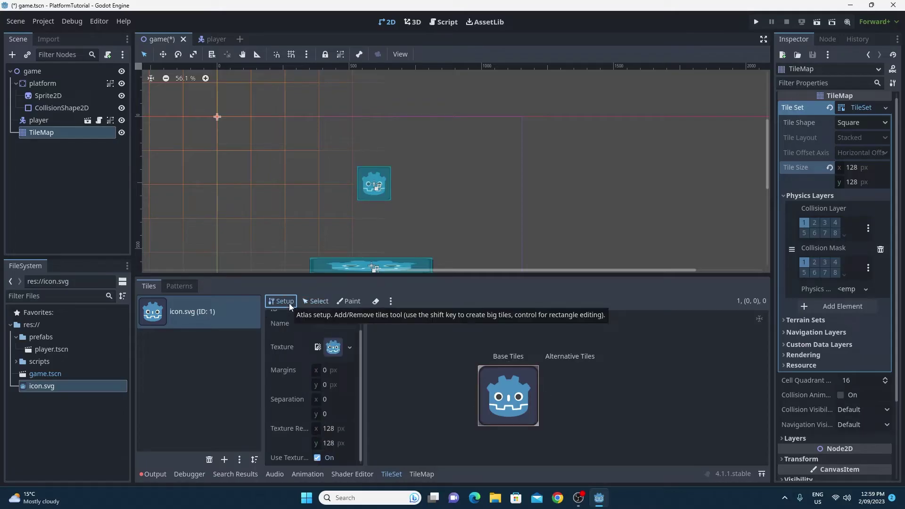
{"action": "left_click", "coordinate": [316, 302]}
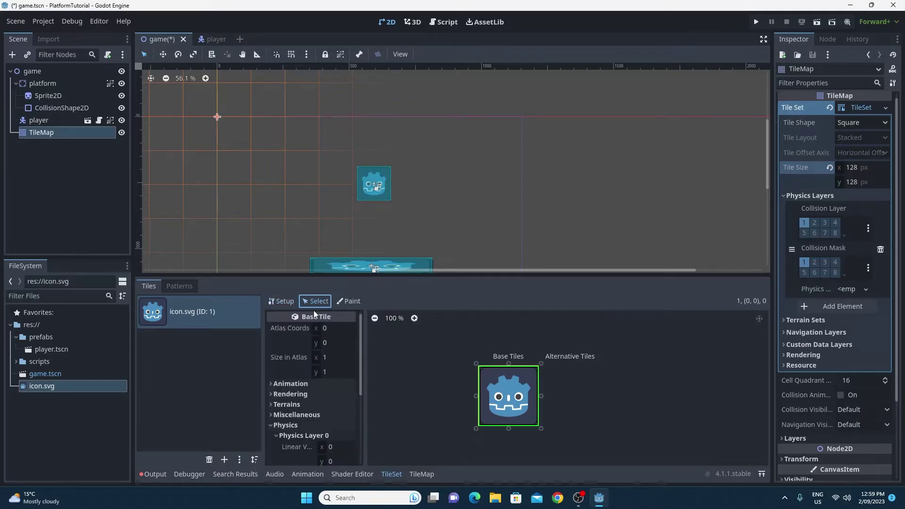
{"action": "scroll", "coordinate": [290, 353], "scroll_direction": "down", "scroll_amount": 6}
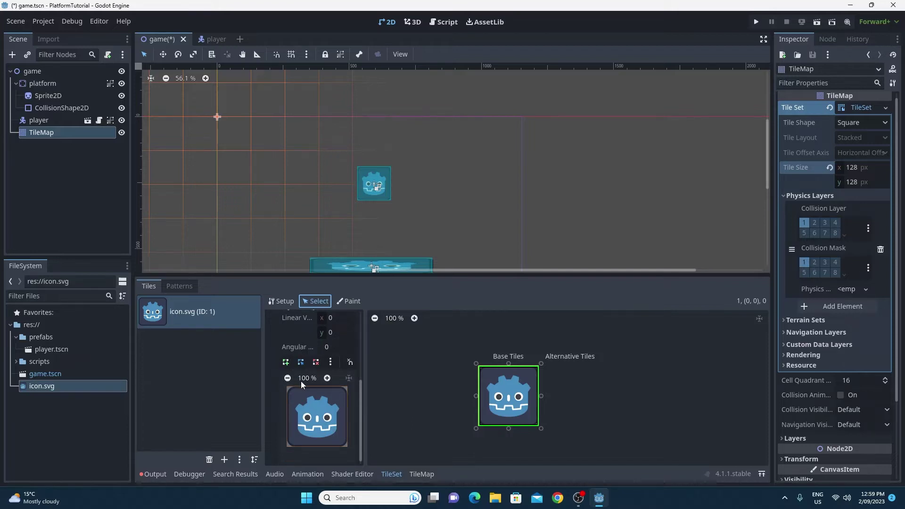
Give the icon.svg base tile a default full-tile collision polygon in Physics Layer 0
{"action": "scroll", "coordinate": [301, 381], "scroll_direction": "up", "scroll_amount": 3}
{"action": "left_click", "coordinate": [285, 351]}
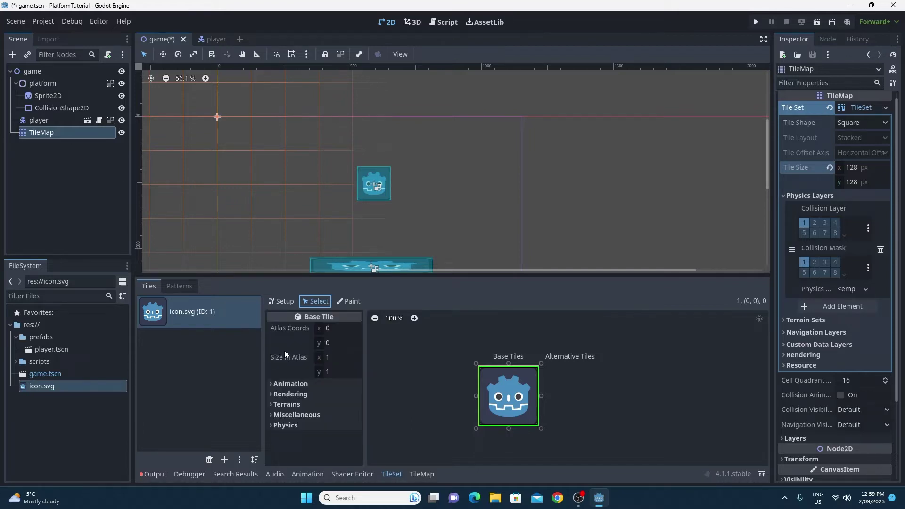
{"action": "left_click", "coordinate": [286, 425]}
{"action": "scroll", "coordinate": [299, 395], "scroll_direction": "down", "scroll_amount": 3}
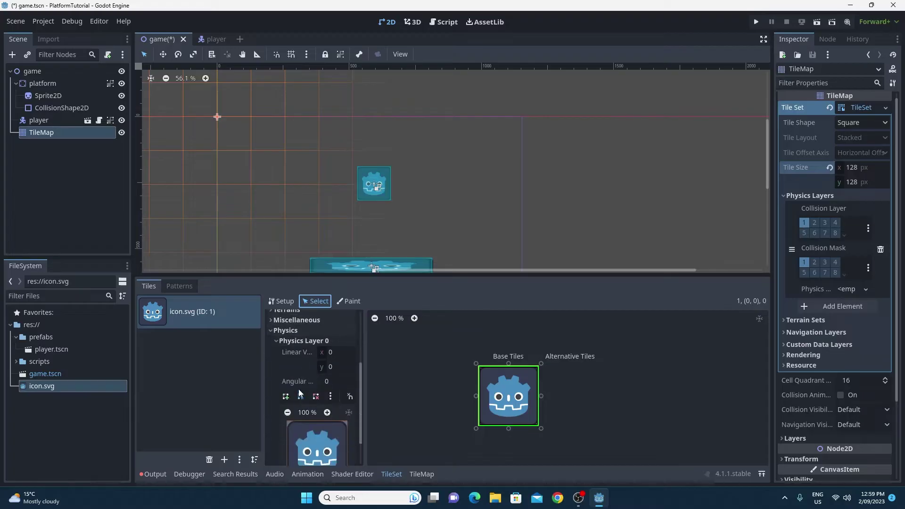
{"action": "scroll", "coordinate": [300, 393], "scroll_direction": "down", "scroll_amount": 2}
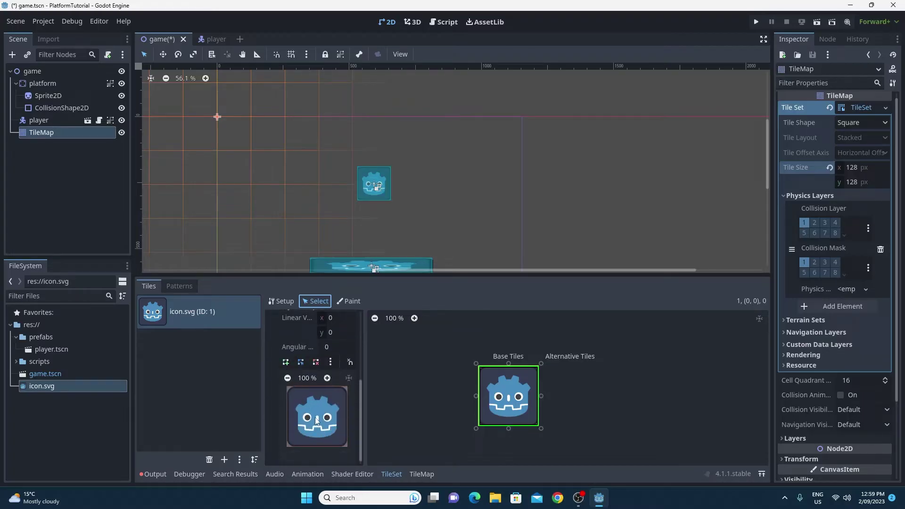
{"action": "left_click", "coordinate": [286, 364]}
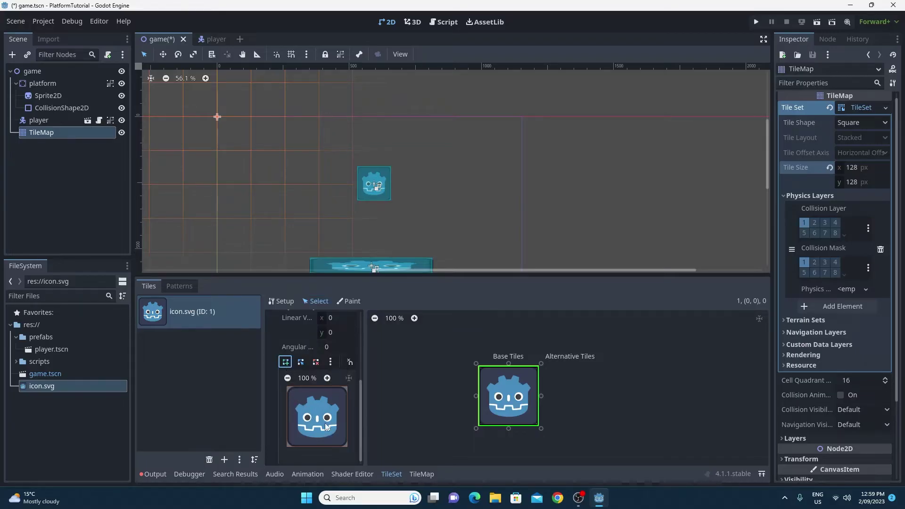
{"action": "key", "text": "f"}
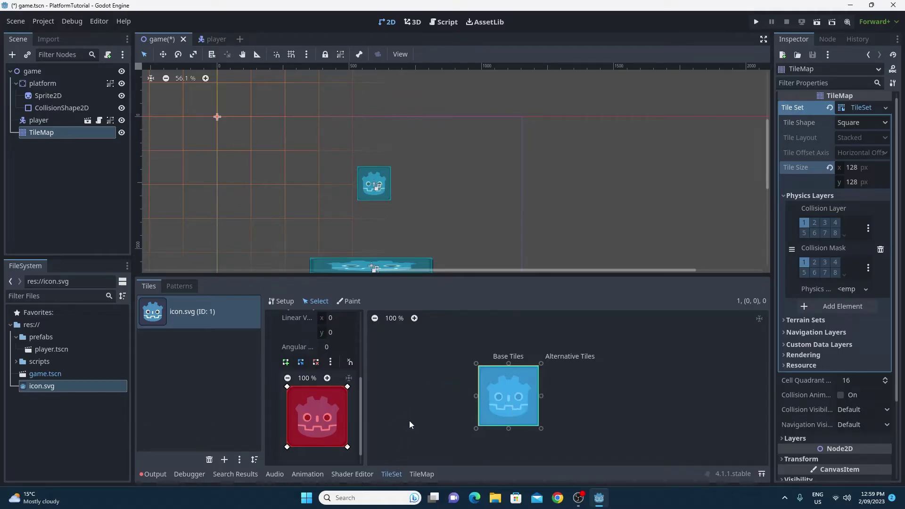
Paint a row of ten icon.svg tiles beneath the player on Layer 0, at grid row 3 from column 1 to 10
{"action": "left_click", "coordinate": [421, 474]}
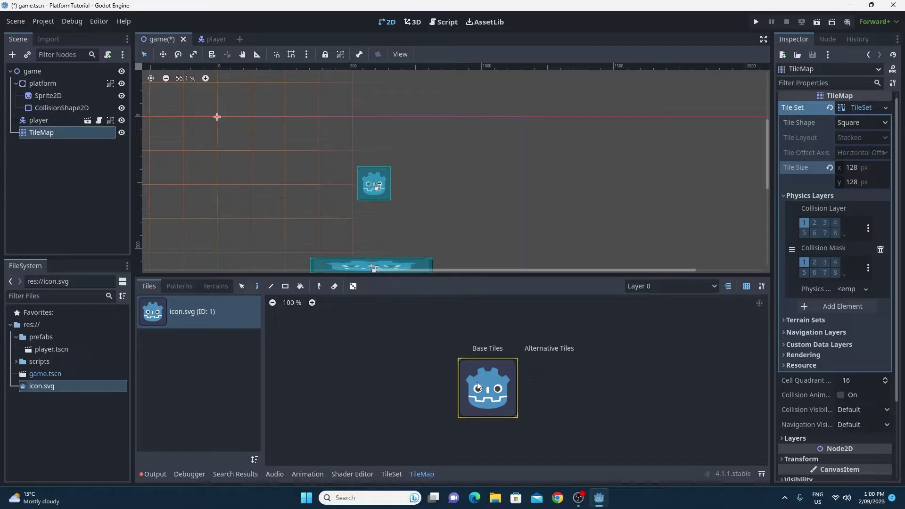
{"action": "left_click", "coordinate": [489, 391]}
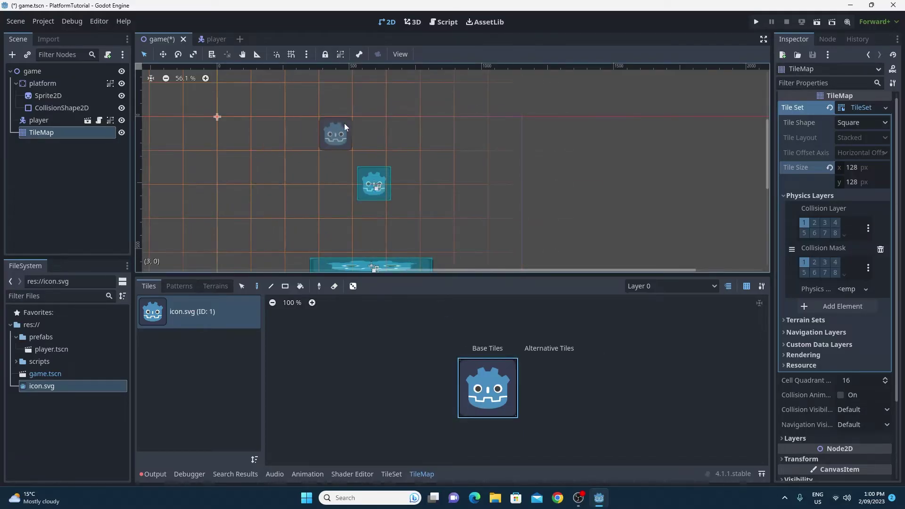
{"action": "left_click", "coordinate": [358, 237]}
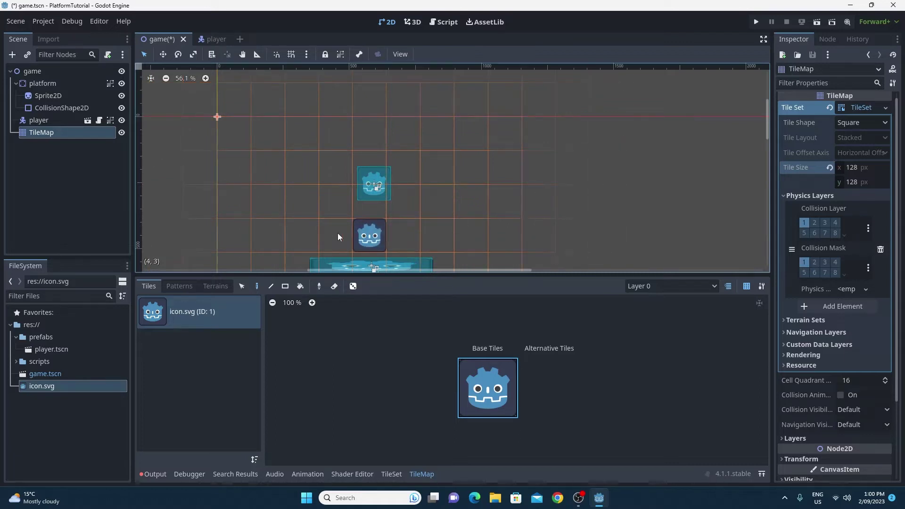
{"action": "left_click_drag", "start_coordinate": [278, 233], "coordinate": [599, 242]}
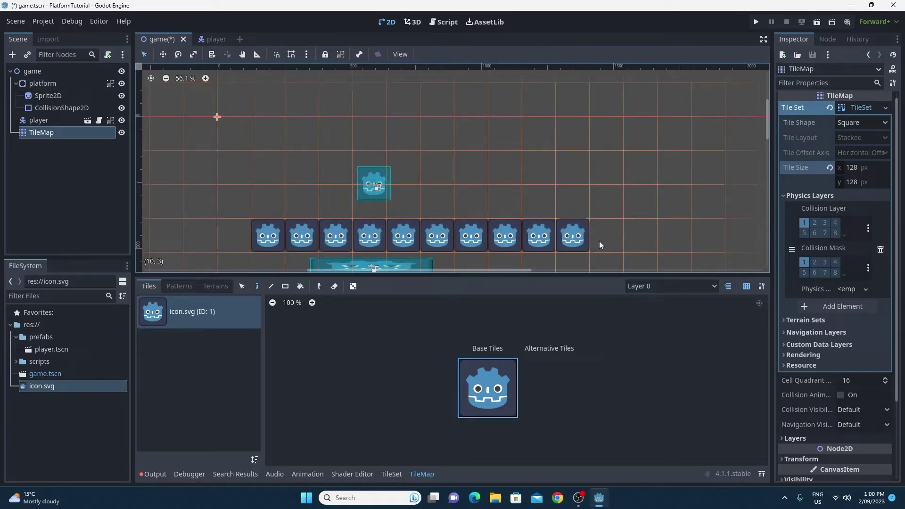
Erase the painted row back to its first two tiles and repaint it as a six-tile ground row
{"action": "scroll", "coordinate": [597, 240], "scroll_direction": "down", "scroll_amount": 4}
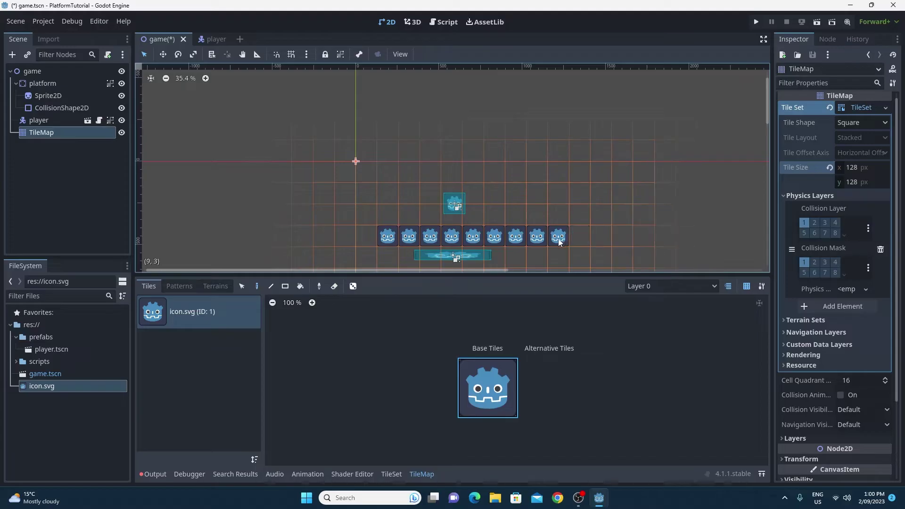
{"action": "right_click_drag", "start_coordinate": [559, 242], "coordinate": [431, 238]}
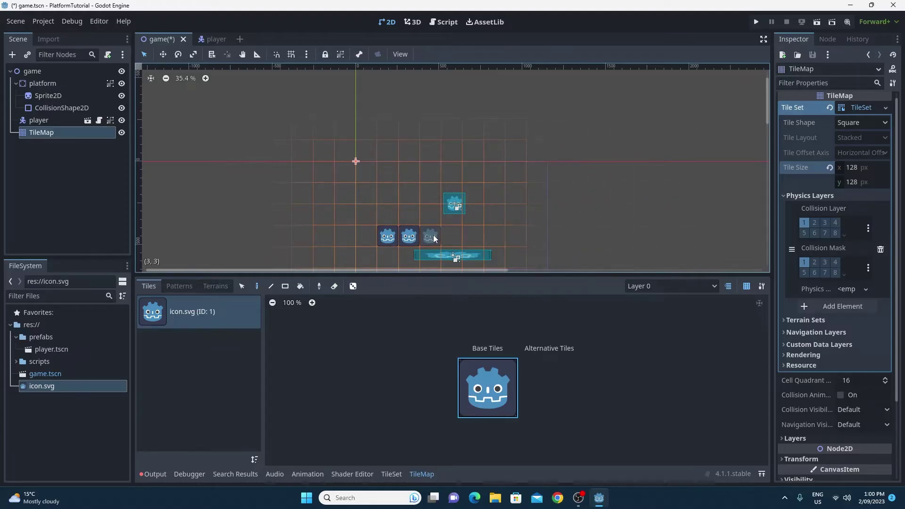
{"action": "left_click", "coordinate": [434, 236]}
{"action": "left_click_drag", "start_coordinate": [467, 240], "coordinate": [488, 236]}
Paint a three-tile platform at grid row 2, columns 8 to 10, and a four-tile platform at row 3, columns 11 to 14
{"action": "left_click", "coordinate": [537, 217]}
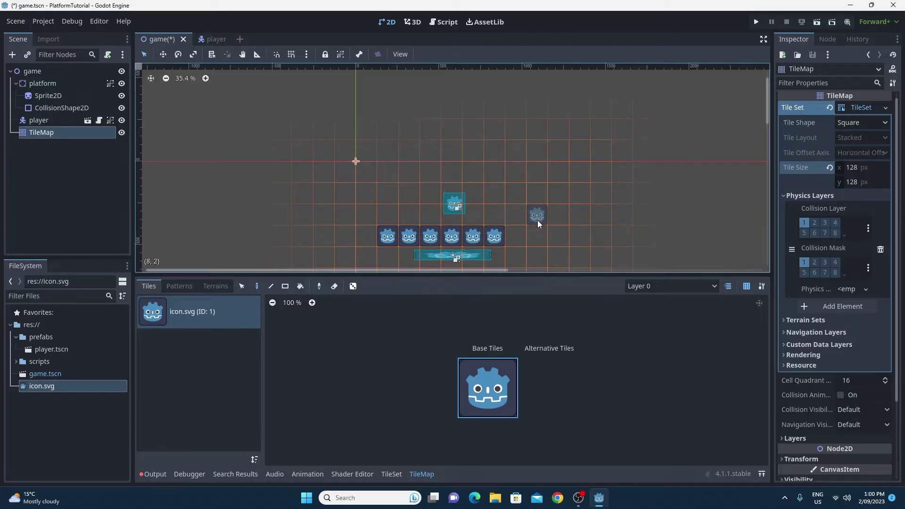
{"action": "left_click", "coordinate": [557, 215]}
{"action": "left_click", "coordinate": [583, 218]}
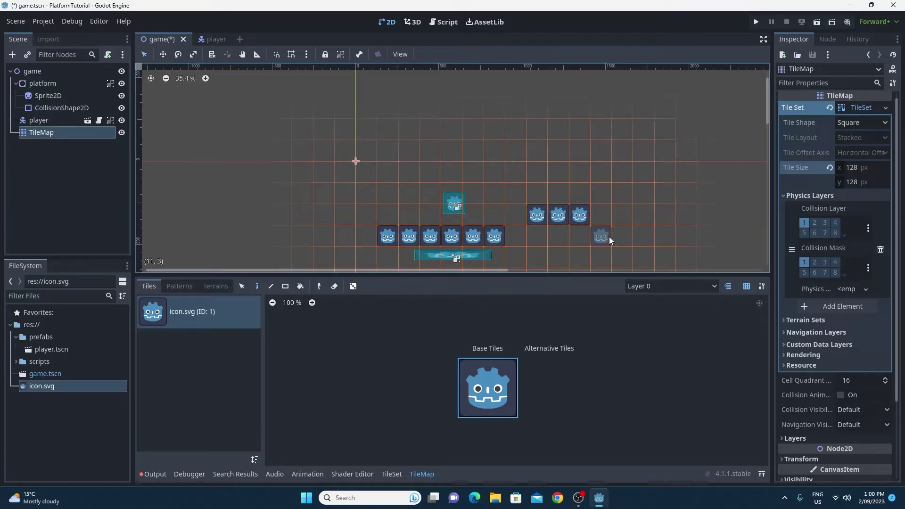
{"action": "left_click_drag", "start_coordinate": [602, 239], "coordinate": [646, 241]}
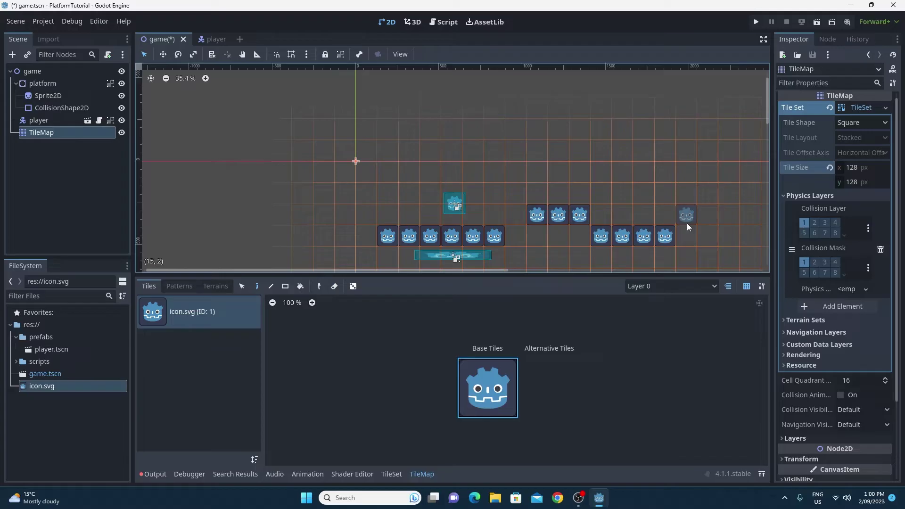
Extend the four-tile platform by one tile and paint a separate three-tile platform at grid row 3, columns 17 to 19
{"action": "mouse_move", "coordinate": [679, 222]}
{"action": "middle_mouse_down"}
{"action": "mouse_move", "coordinate": [449, 198]}
{"action": "mouse_move", "coordinate": [528, 156]}
{"action": "mouse_move", "coordinate": [552, 160]}
{"action": "middle_mouse_up"}
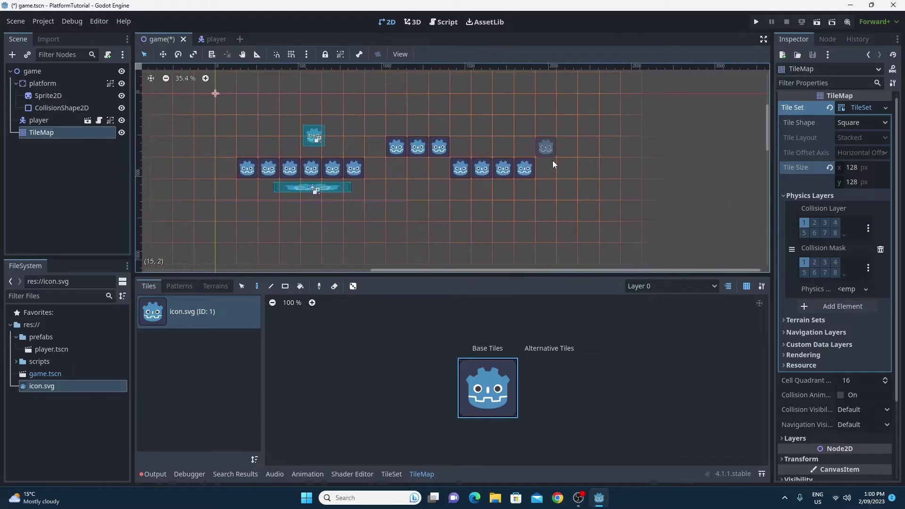
{"action": "scroll", "coordinate": [553, 175], "scroll_direction": "down", "scroll_amount": 2}
{"action": "middle_click_drag", "start_coordinate": [469, 195], "coordinate": [505, 232]}
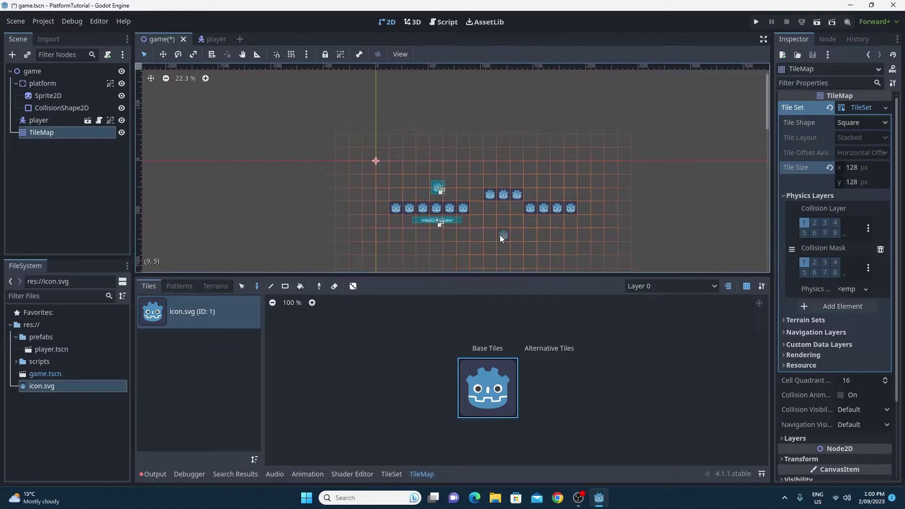
{"action": "scroll", "coordinate": [514, 226], "scroll_direction": "right", "scroll_amount": 3}
{"action": "left_click", "coordinate": [524, 190]}
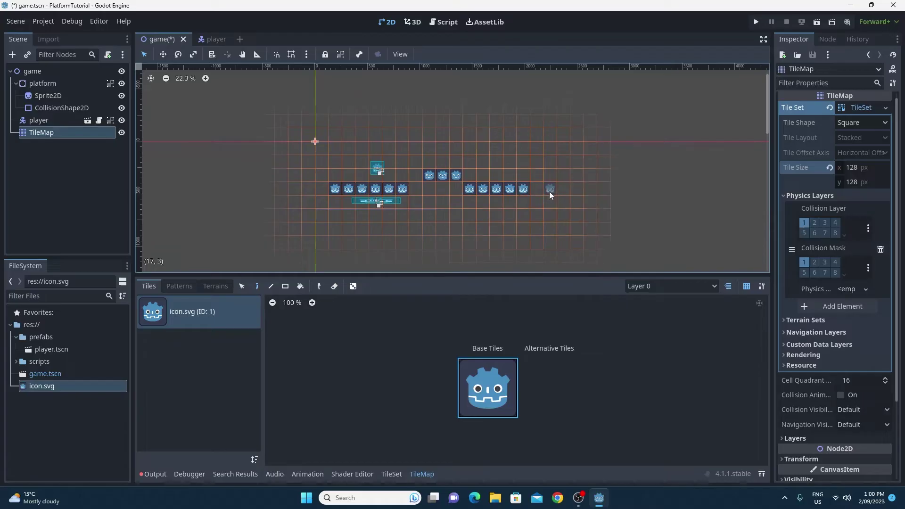
{"action": "left_click", "coordinate": [550, 191]}
{"action": "left_click", "coordinate": [565, 190]}
{"action": "left_click", "coordinate": [578, 190]}
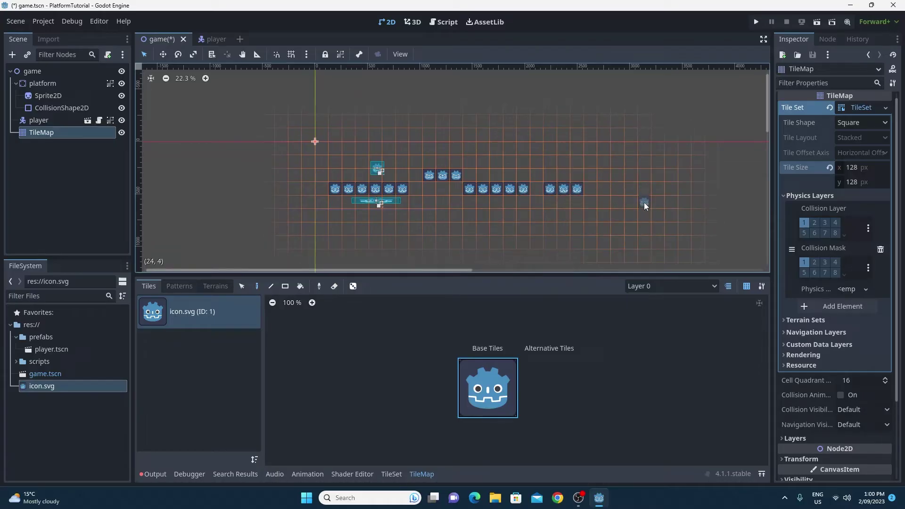
Run the project, test walking and jumping with the player on the painted tiles, and close the game window
{"action": "left_click", "coordinate": [755, 22]}
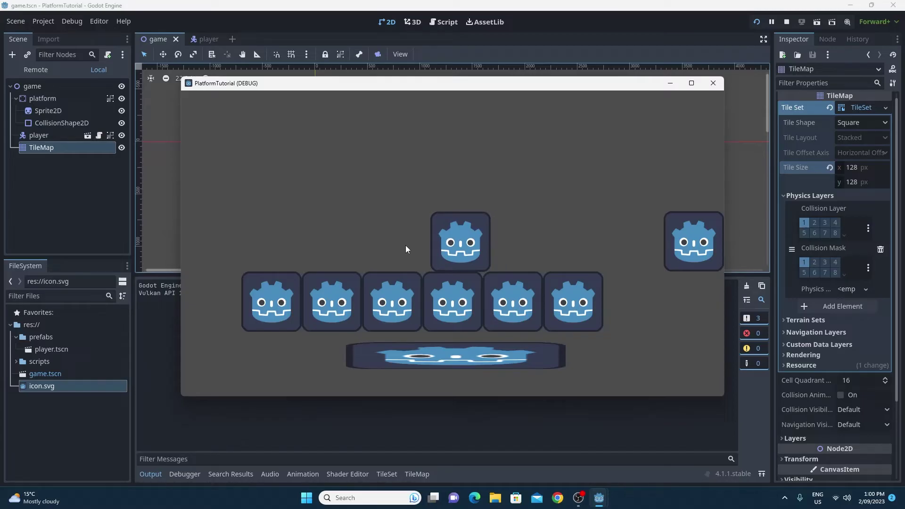
{"action": "key", "text": "Right"}
{"action": "key", "text": "space"}
{"action": "key", "text": "Left"}
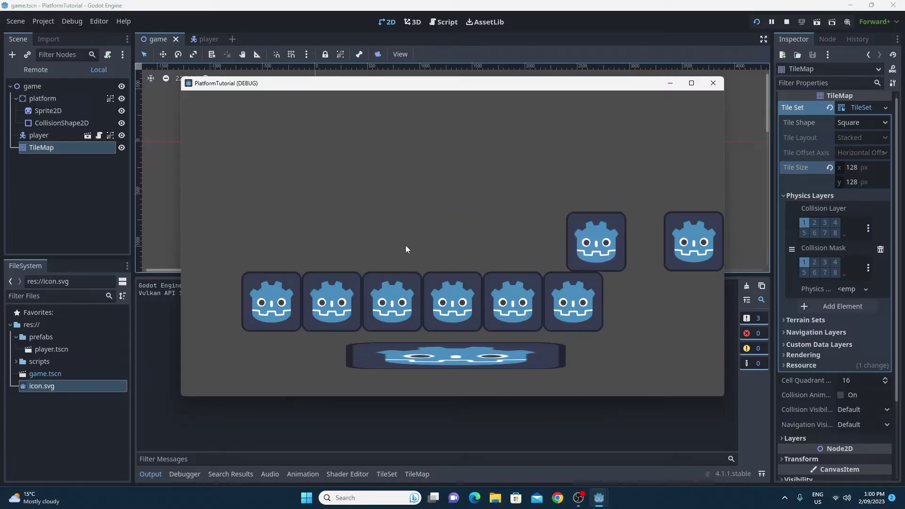
{"action": "key", "text": "space"}
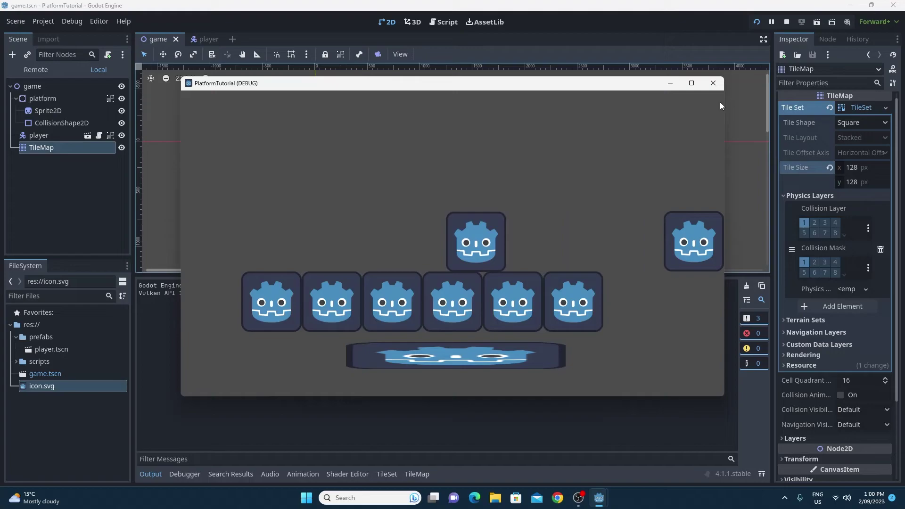
{"action": "left_click", "coordinate": [713, 84]}
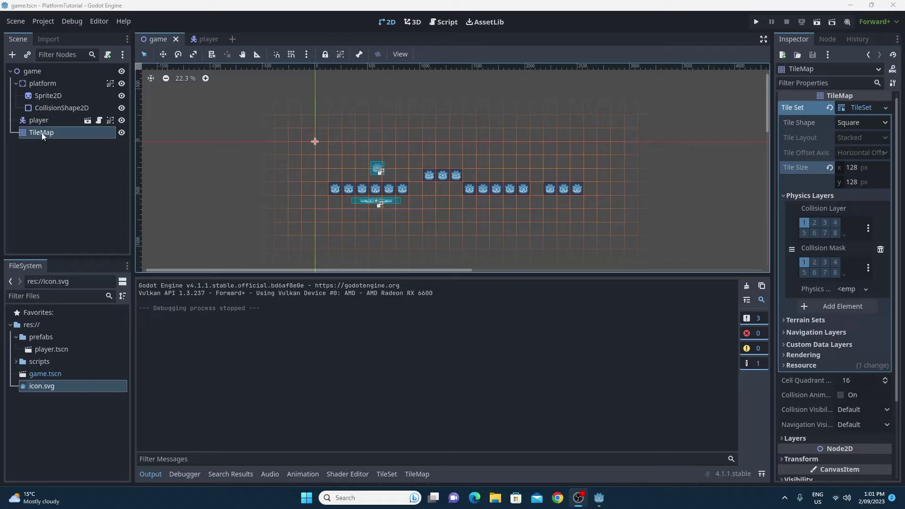
Open the player scene and add a Camera2D as a child of the player root node
{"action": "left_click", "coordinate": [42, 120]}
{"action": "left_click", "coordinate": [87, 121]}
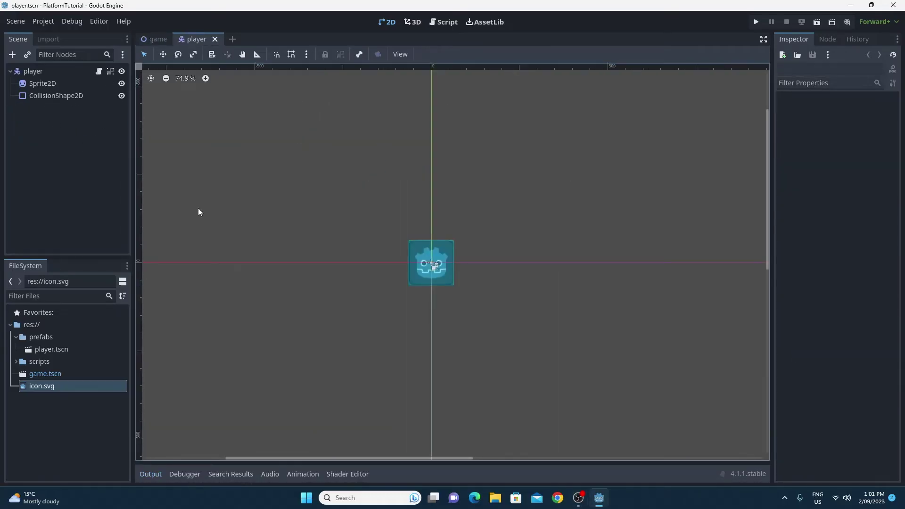
{"action": "left_click", "coordinate": [40, 73]}
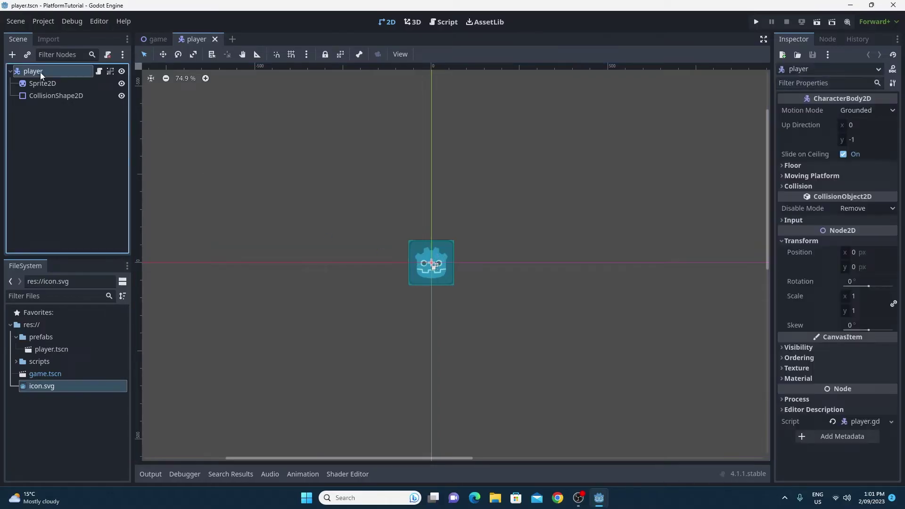
{"action": "right_click", "coordinate": [46, 74]}
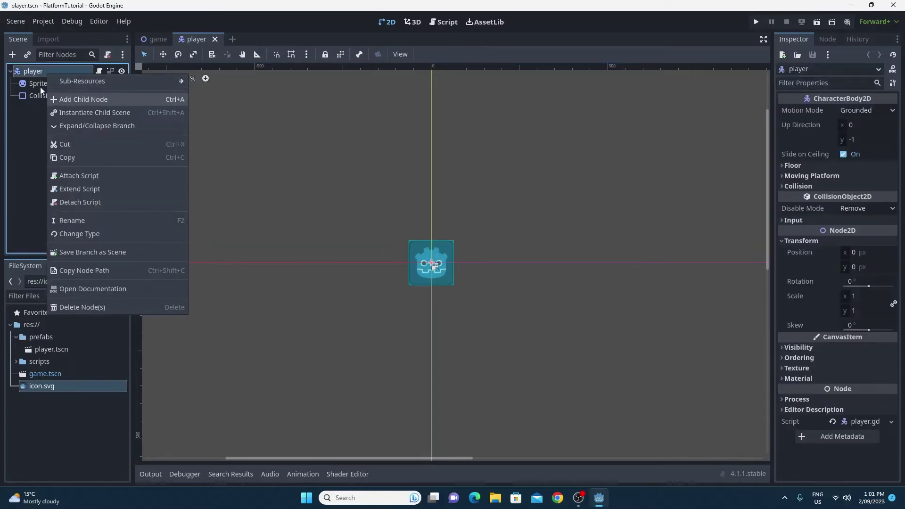
{"action": "left_click", "coordinate": [66, 99]}
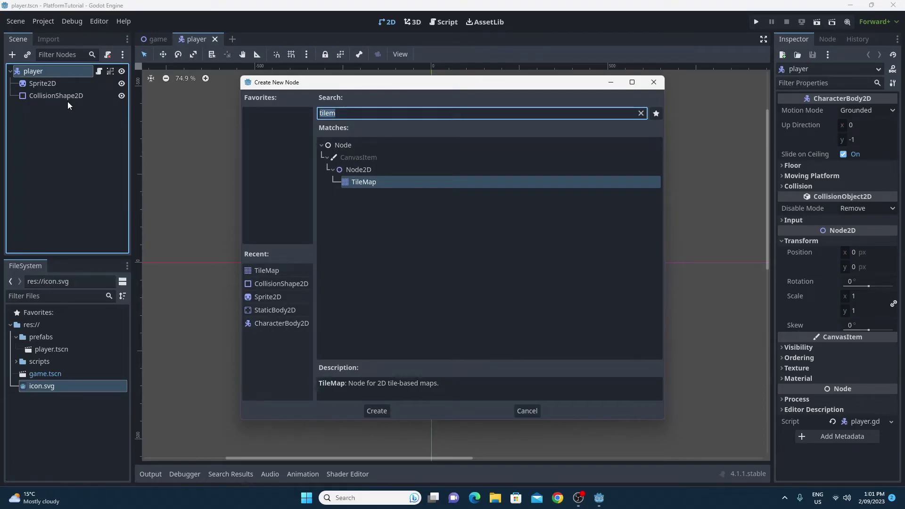
{"action": "type", "text": "cam"}
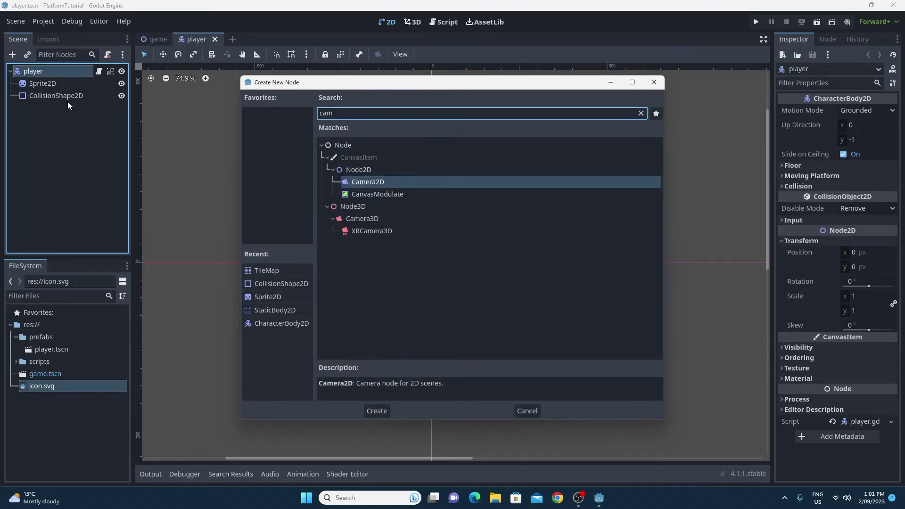
{"action": "key", "text": "Return"}
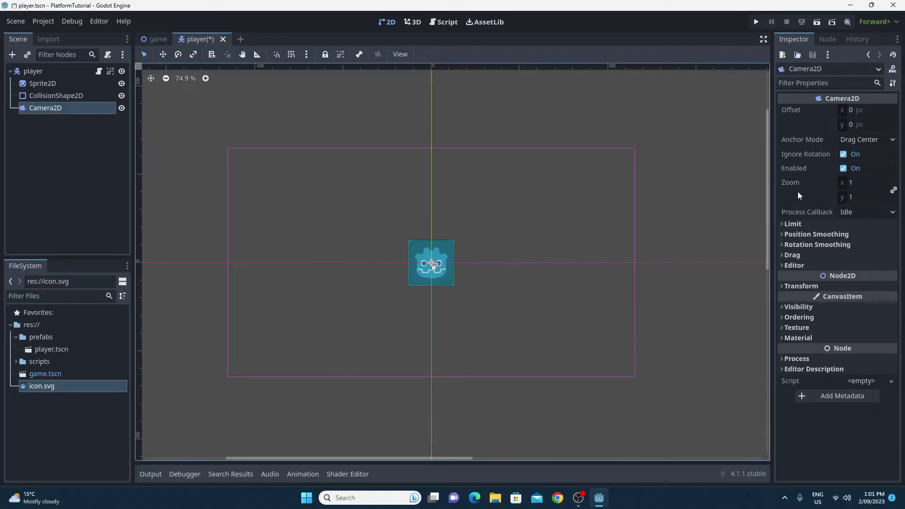
Enable position smoothing on the Camera2D and save the player scene
{"action": "left_click", "coordinate": [810, 235]}
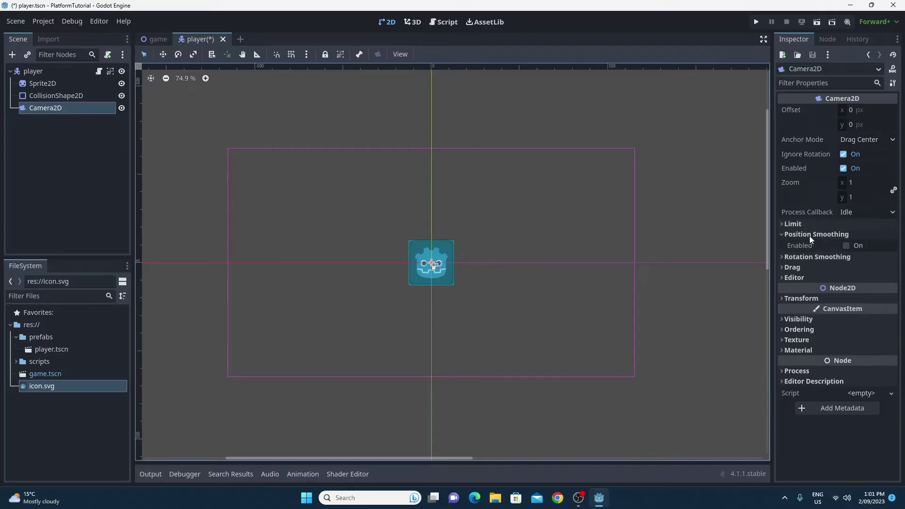
{"action": "left_click", "coordinate": [847, 246]}
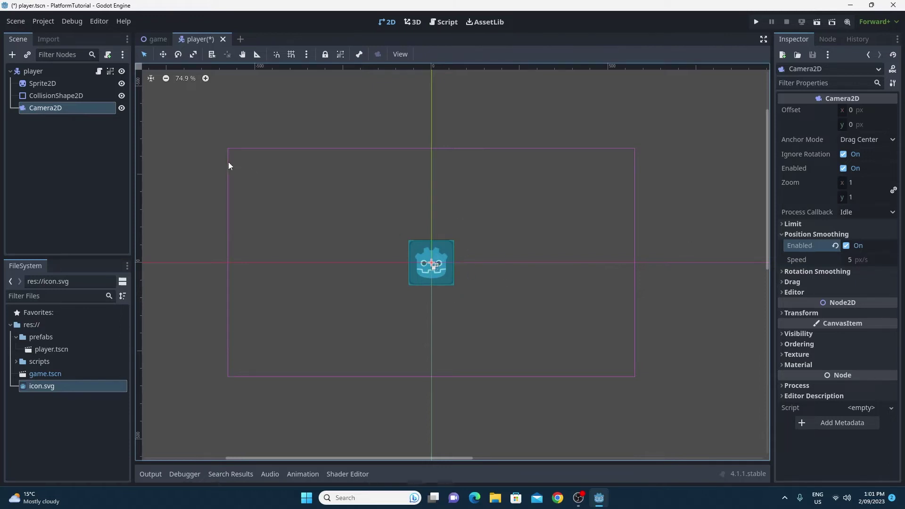
{"action": "key", "text": "ctrl+s"}
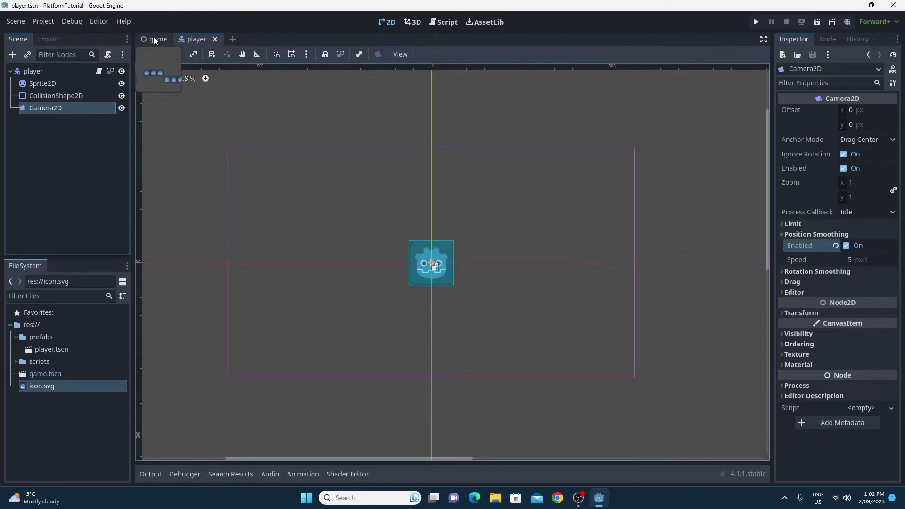
Switch to the game scene, run the project, test the camera following the player while walking and jumping, and close the game window
{"action": "left_click", "coordinate": [155, 38]}
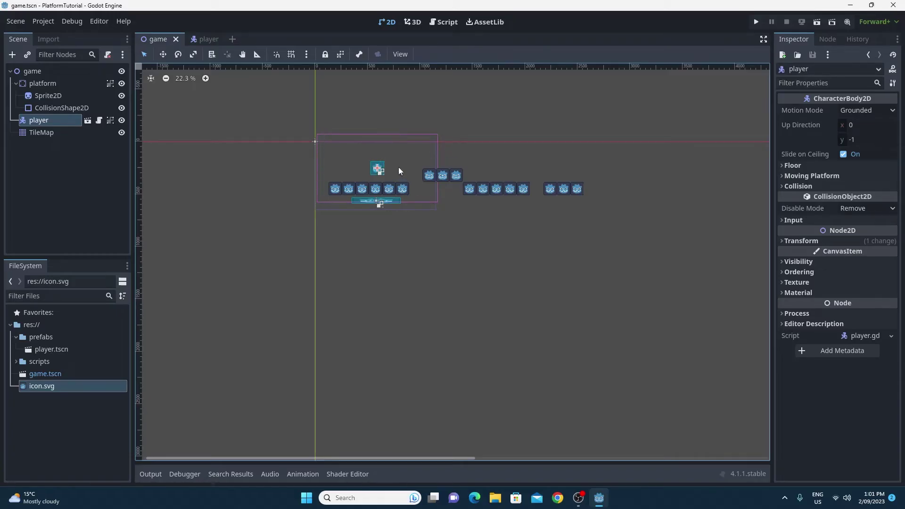
{"action": "left_click", "coordinate": [756, 22]}
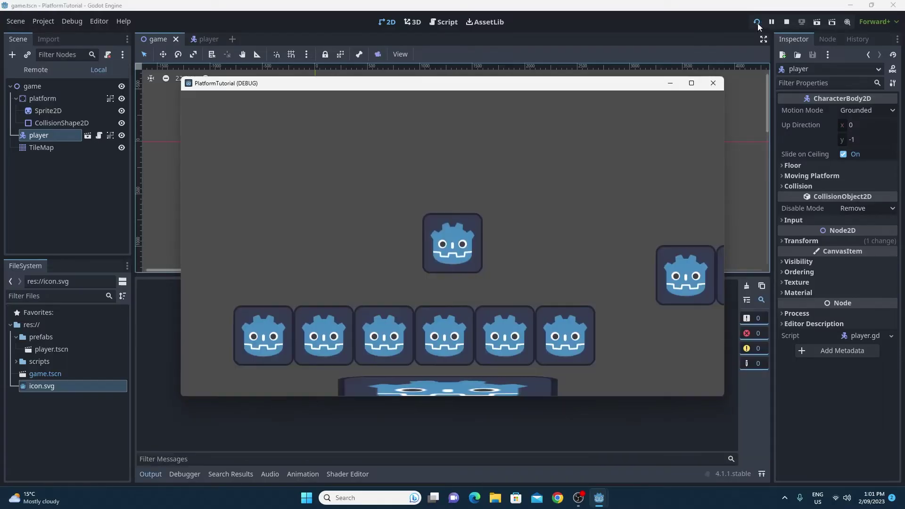
{"action": "key", "text": "Left"}
{"action": "key", "text": "Right"}
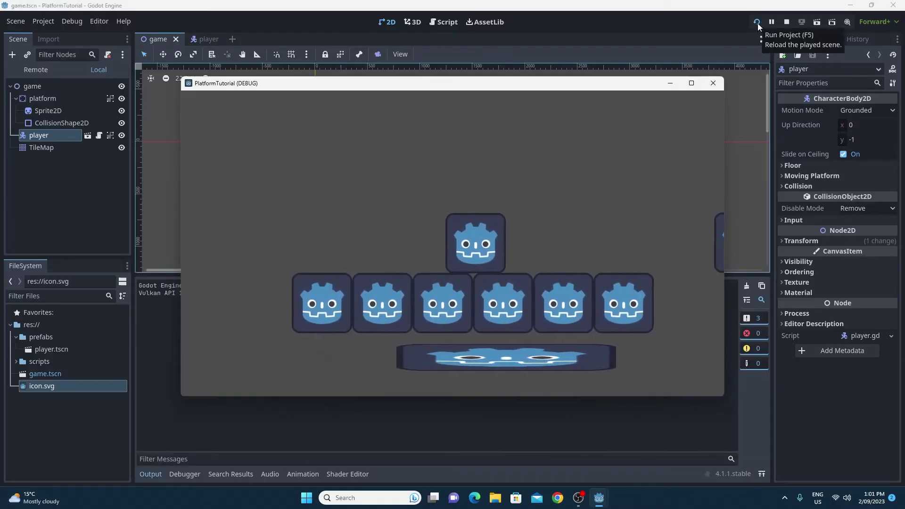
{"action": "key", "text": "Left"}
{"action": "key", "text": "Left"}
{"action": "key", "text": "Right"}
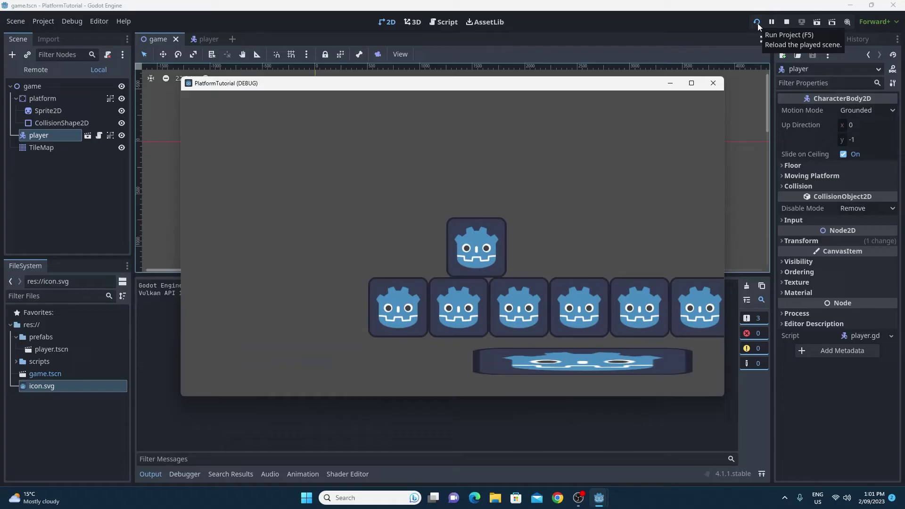
{"action": "key", "text": "space"}
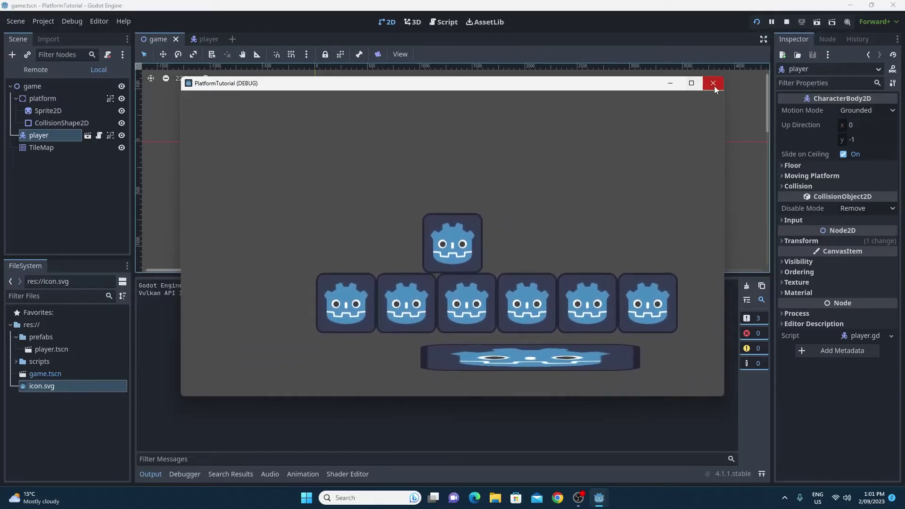
{"action": "left_click", "coordinate": [713, 83]}
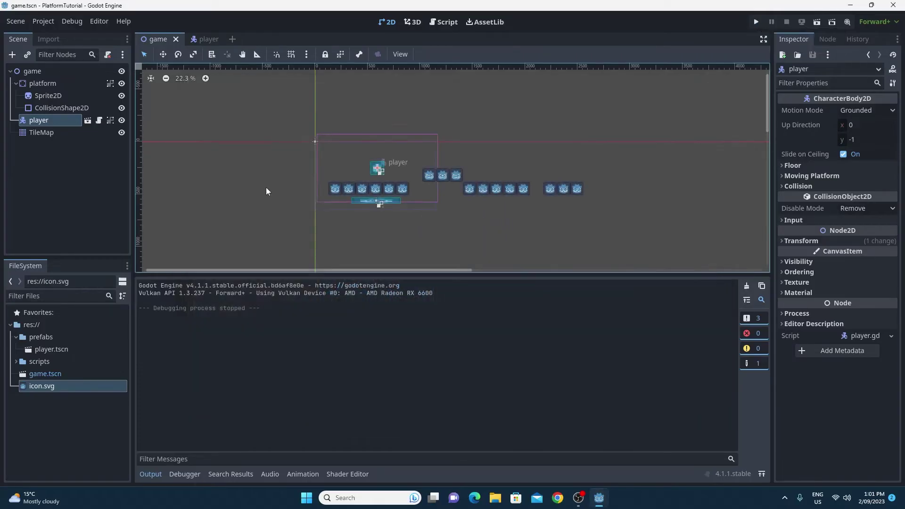
Open the player script and set JUMP_VELOCITY to -800.0 and SPEED to 400.0
{"action": "left_click", "coordinate": [52, 120]}
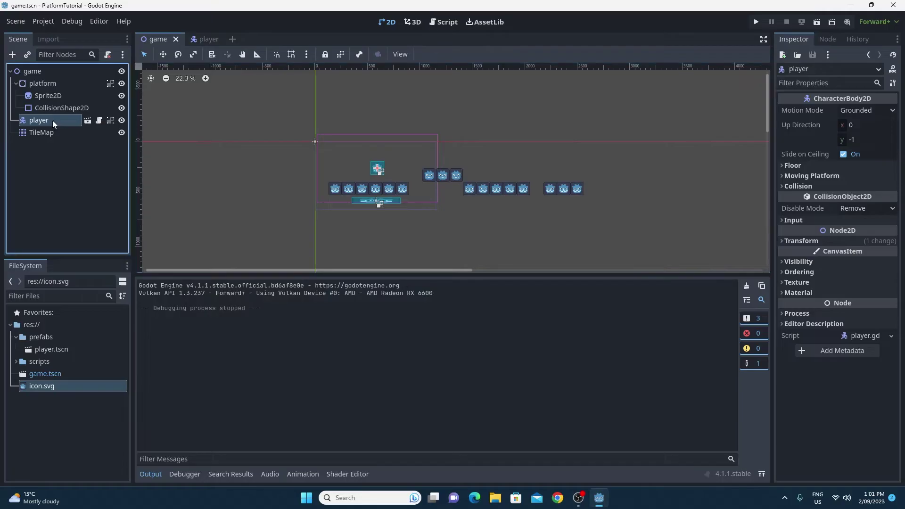
{"action": "left_click", "coordinate": [99, 121]}
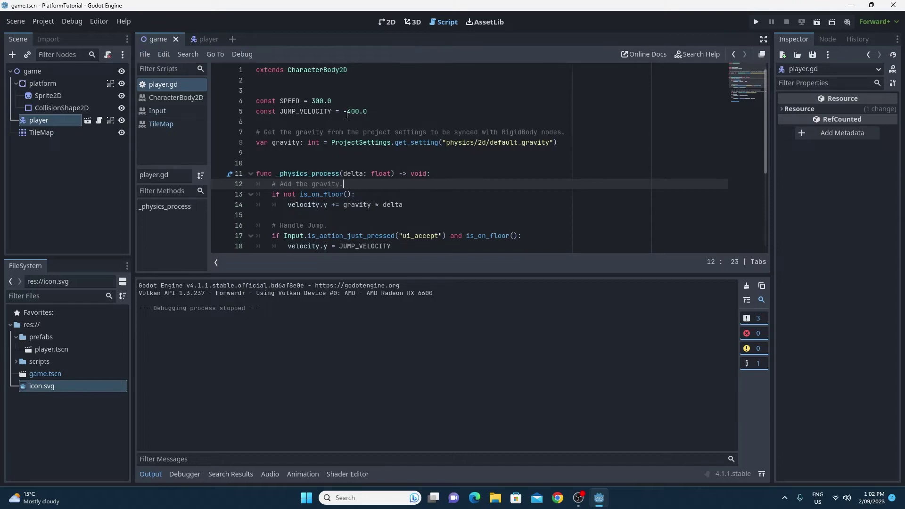
{"action": "left_click", "coordinate": [349, 113]}
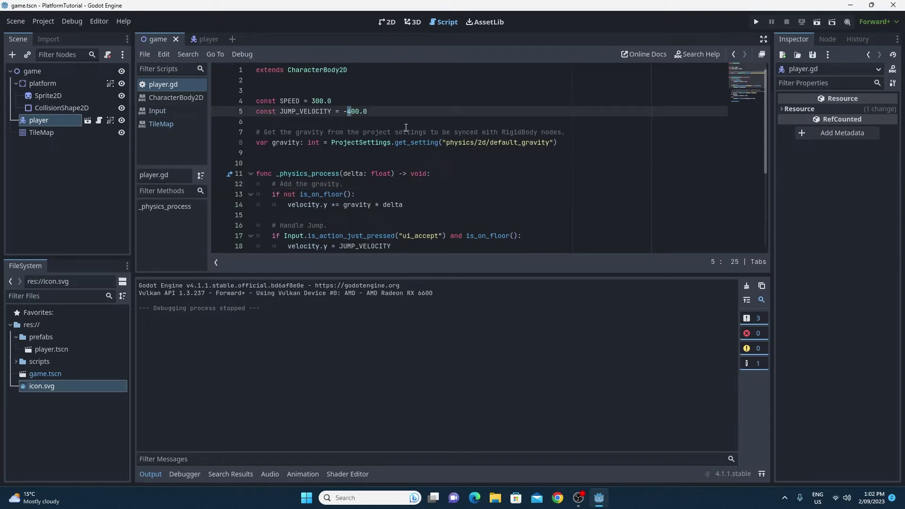
{"action": "type", "text": "8"}
{"action": "left_click", "coordinate": [317, 101]}
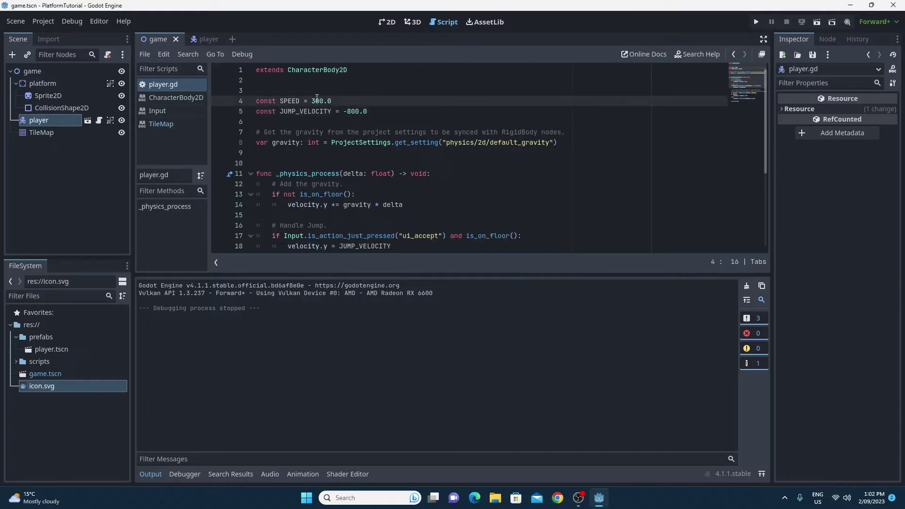
{"action": "key", "text": "BackSpace"}
{"action": "type", "text": "4"}
Run the project, jump the player across all the tile platforms until it falls off the far end, and close the game window
{"action": "left_click", "coordinate": [756, 22]}
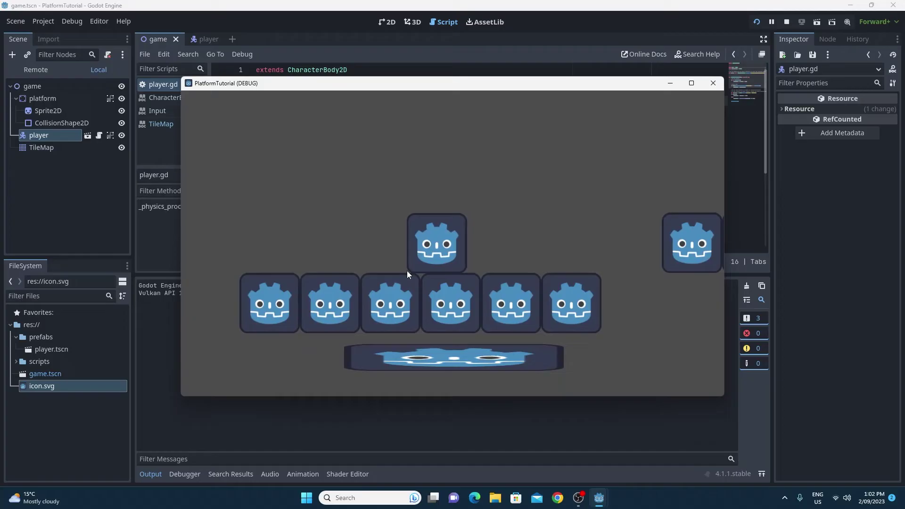
{"action": "key", "text": "space"}
{"action": "key", "text": "Right"}
{"action": "key", "text": "Left"}
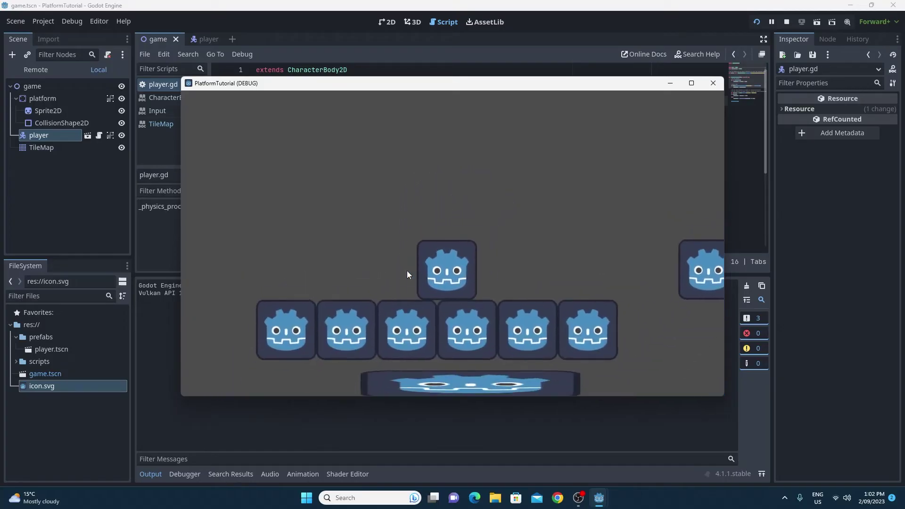
{"action": "key", "text": "Right"}
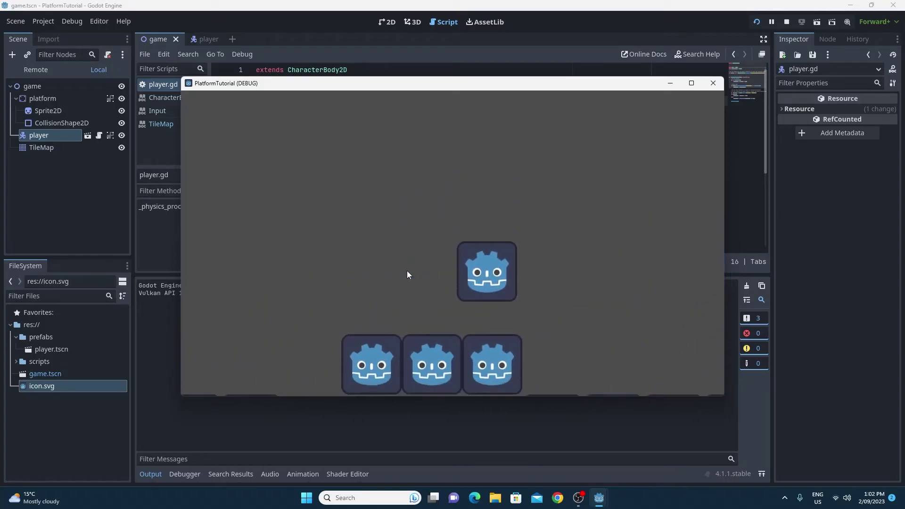
{"action": "key", "text": "Right"}
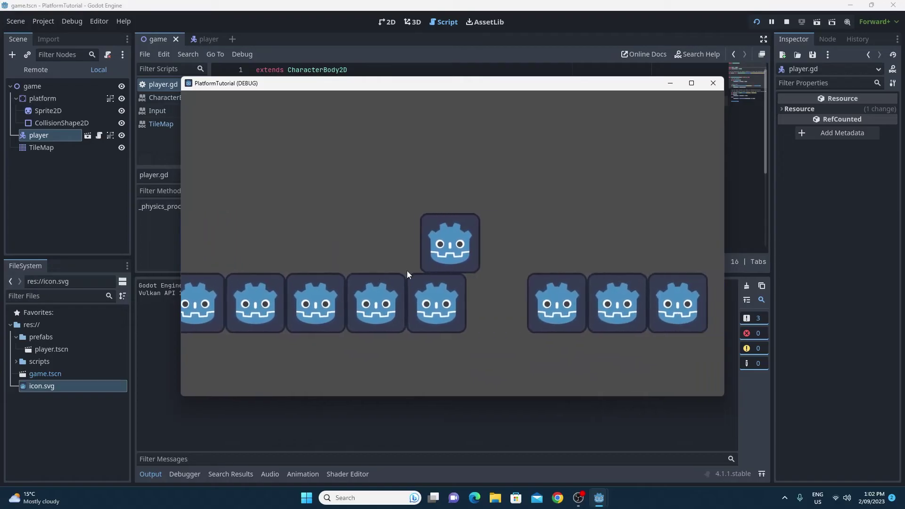
{"action": "key", "text": "Left"}
{"action": "key", "text": "Right"}
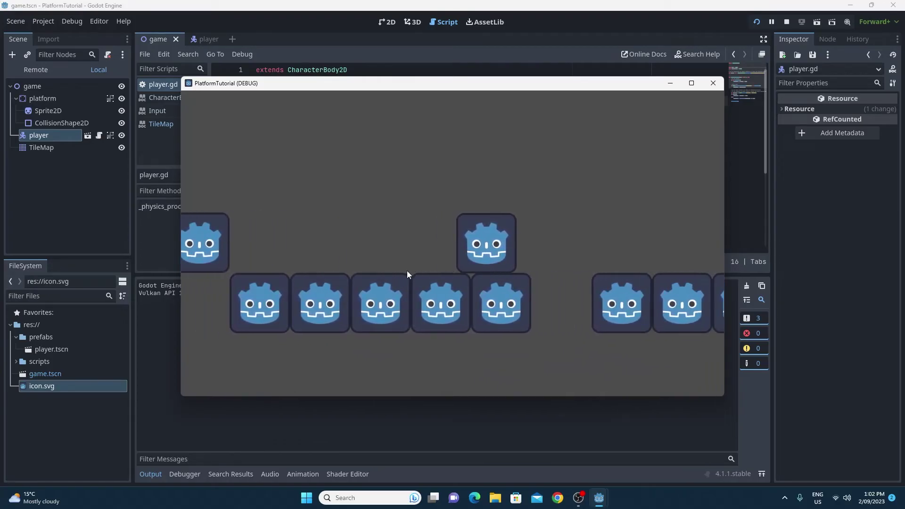
{"action": "key", "text": "Right"}
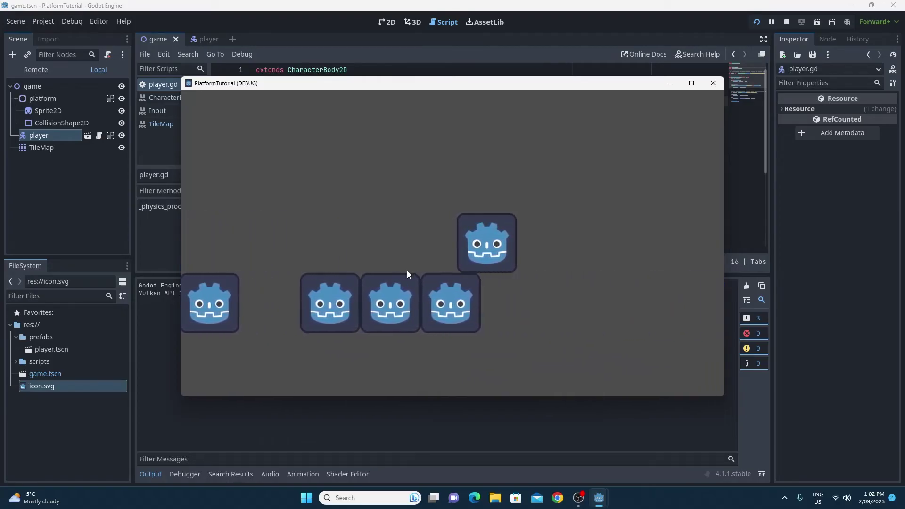
{"action": "key", "text": "Right"}
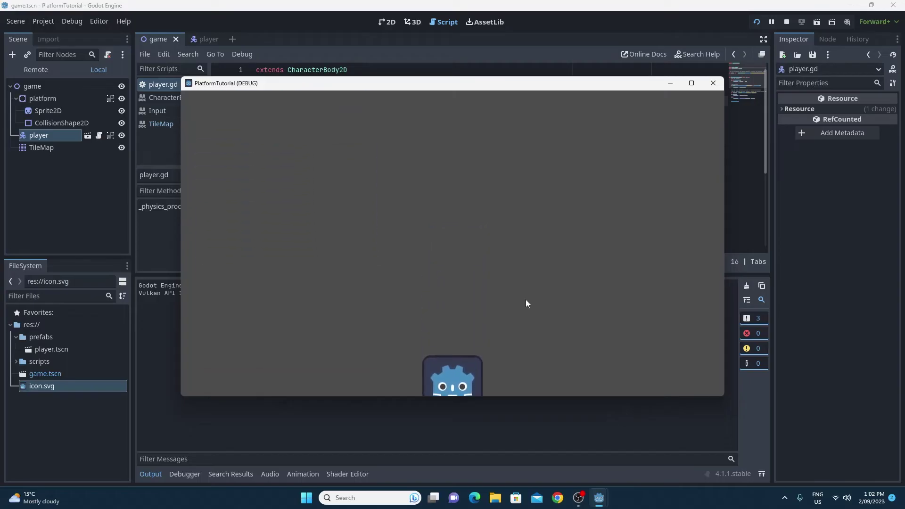
{"action": "left_click", "coordinate": [713, 84]}
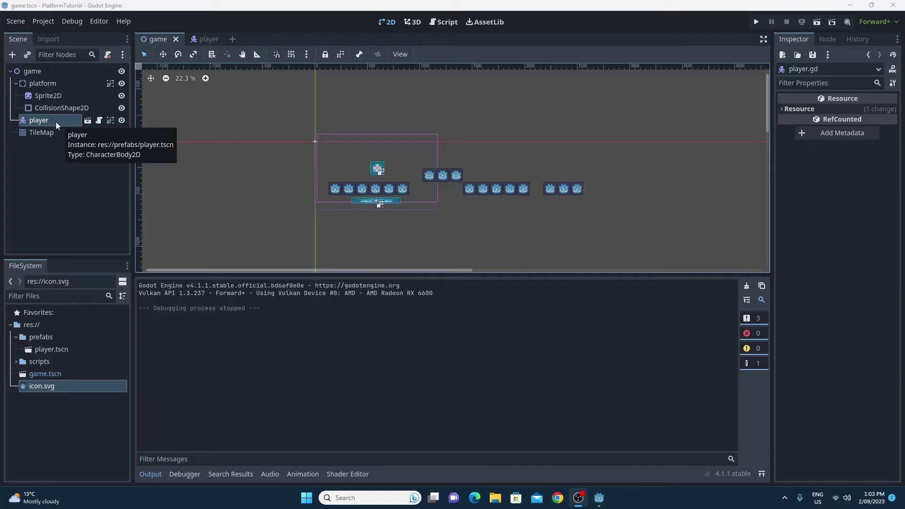
Set the player node's position in the game scene to x 600 px and y 250 px
{"action": "scroll", "coordinate": [347, 195], "scroll_direction": "up", "scroll_amount": 3}
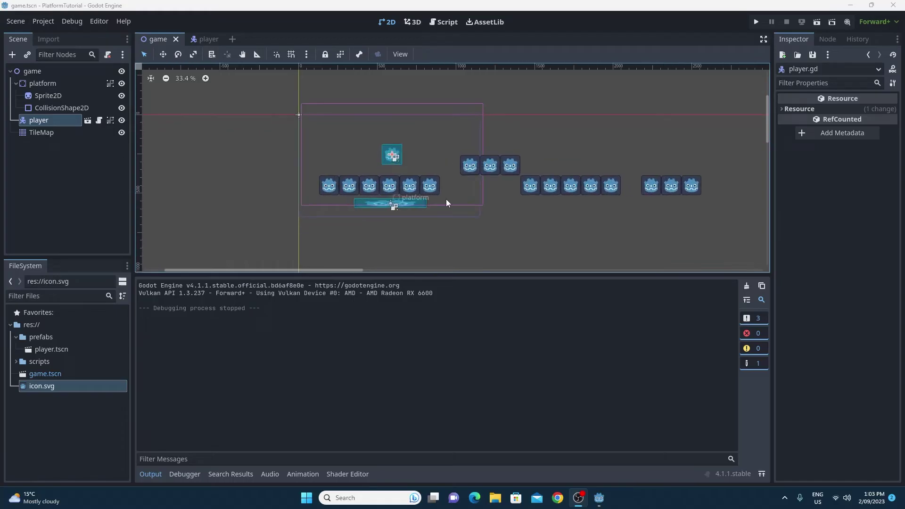
{"action": "middle_click_drag", "start_coordinate": [451, 165], "coordinate": [502, 188]}
{"action": "scroll", "coordinate": [443, 230], "scroll_direction": "up", "scroll_amount": 4}
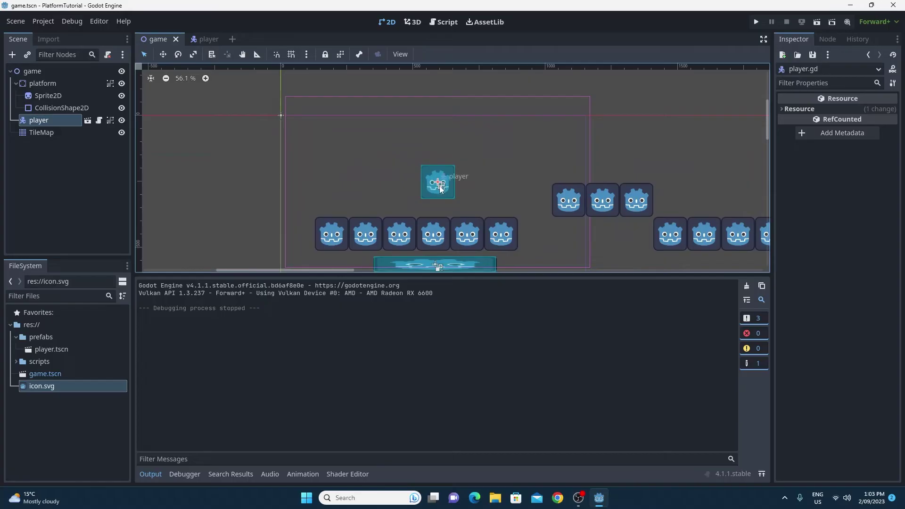
{"action": "left_click", "coordinate": [49, 120]}
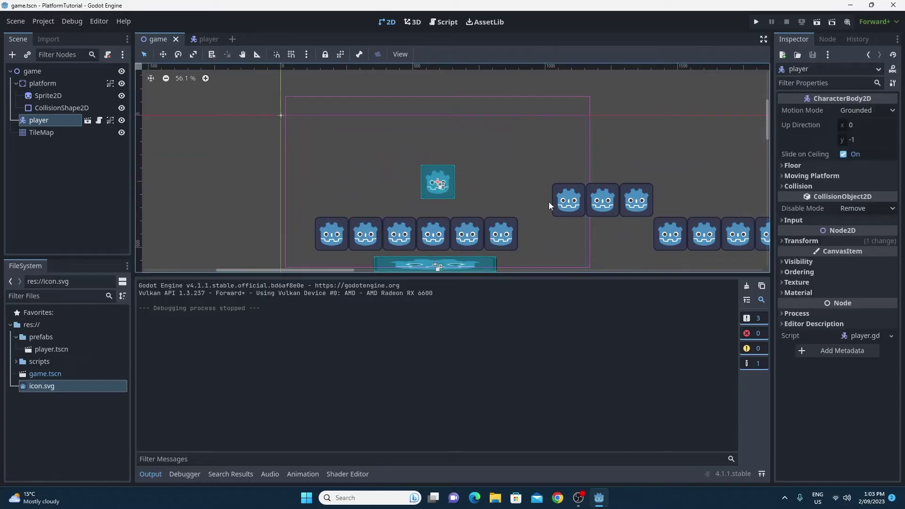
{"action": "left_click", "coordinate": [796, 241]}
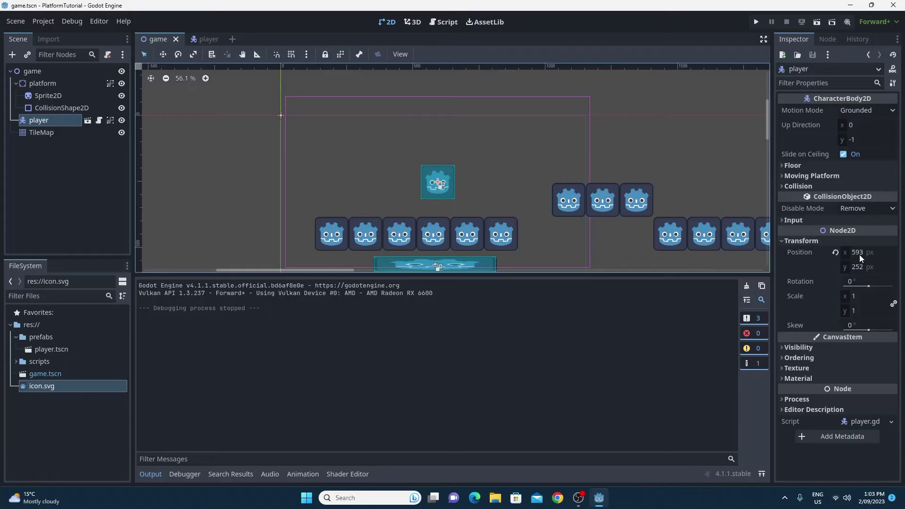
{"action": "left_click_drag", "start_coordinate": [852, 255], "coordinate": [856, 254]}
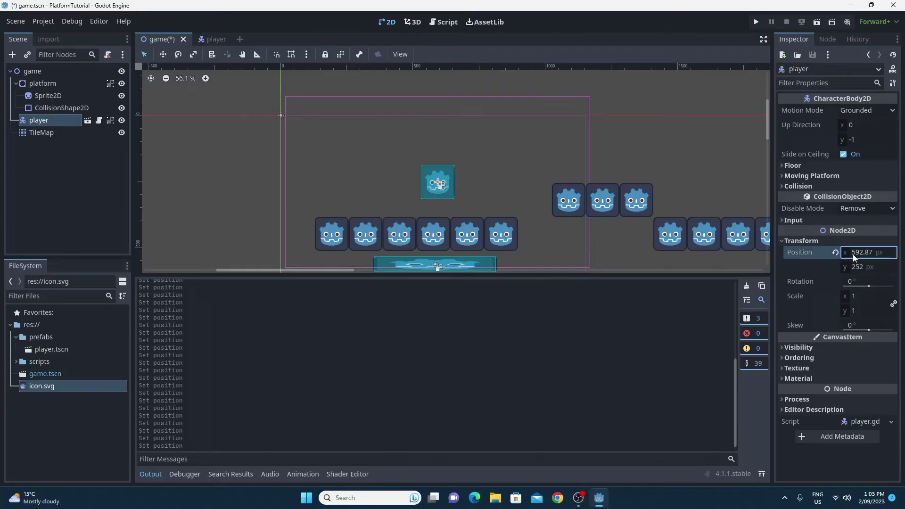
{"action": "left_click", "coordinate": [857, 253]}
{"action": "type", "text": "600"}
{"action": "key", "text": "Return"}
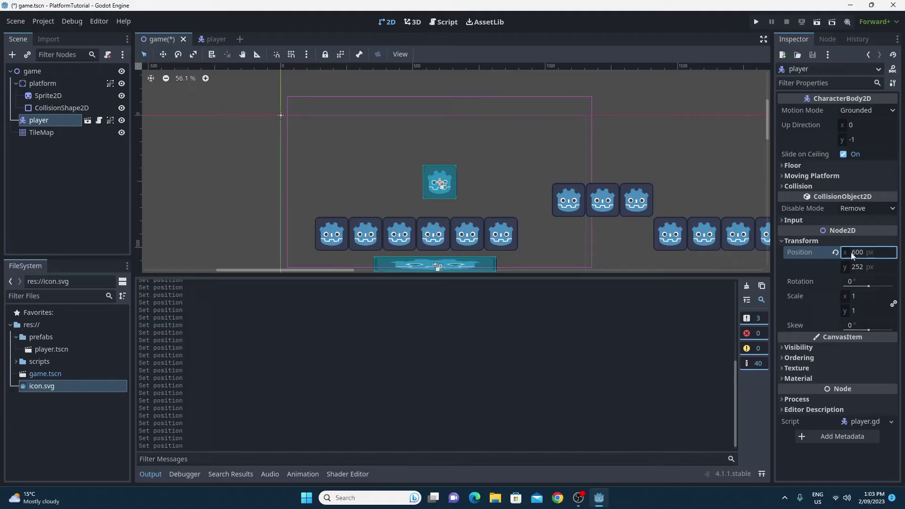
{"action": "left_click", "coordinate": [856, 267]}
{"action": "type", "text": "250"}
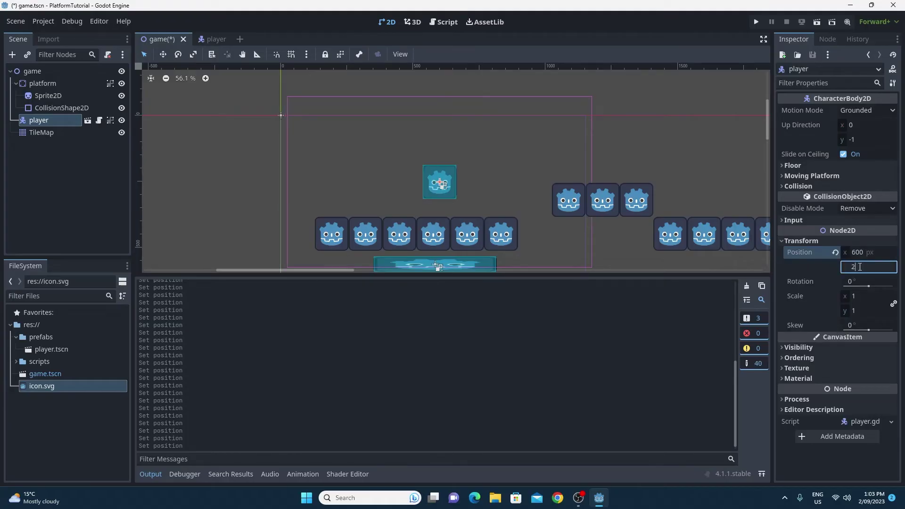
{"action": "key", "text": "Return"}
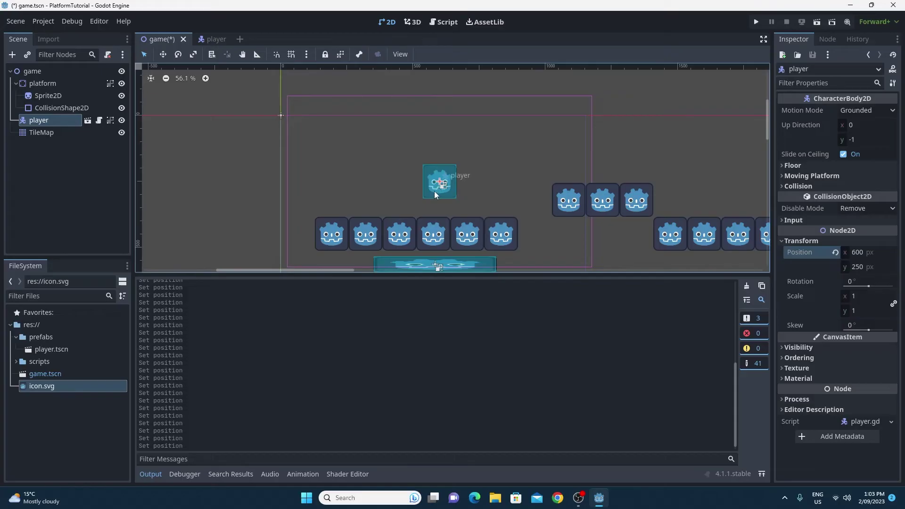
Move the player below the platforms to about (580, 852), and move it back above the six-tile platform at about (567, 255)
{"action": "scroll", "coordinate": [518, 228], "scroll_direction": "down", "scroll_amount": 1}
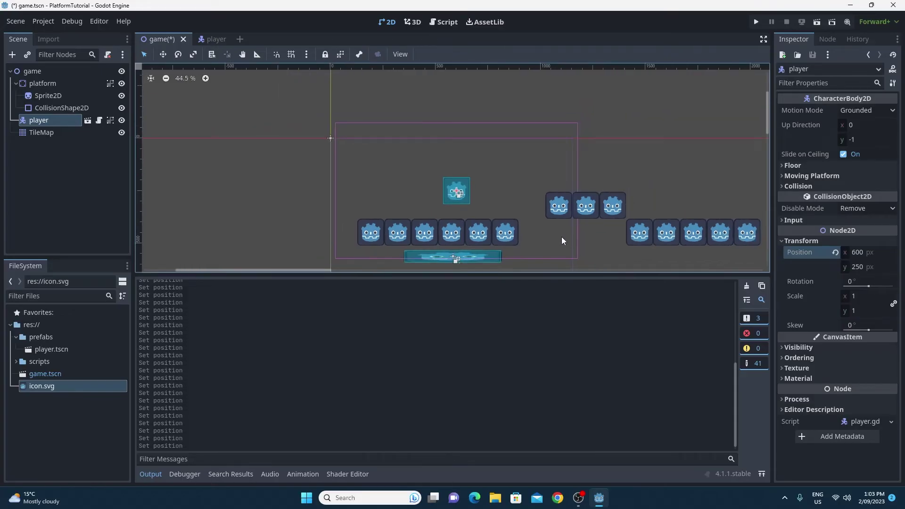
{"action": "scroll", "coordinate": [561, 237], "scroll_direction": "down", "scroll_amount": 3, "text": "ctrl"}
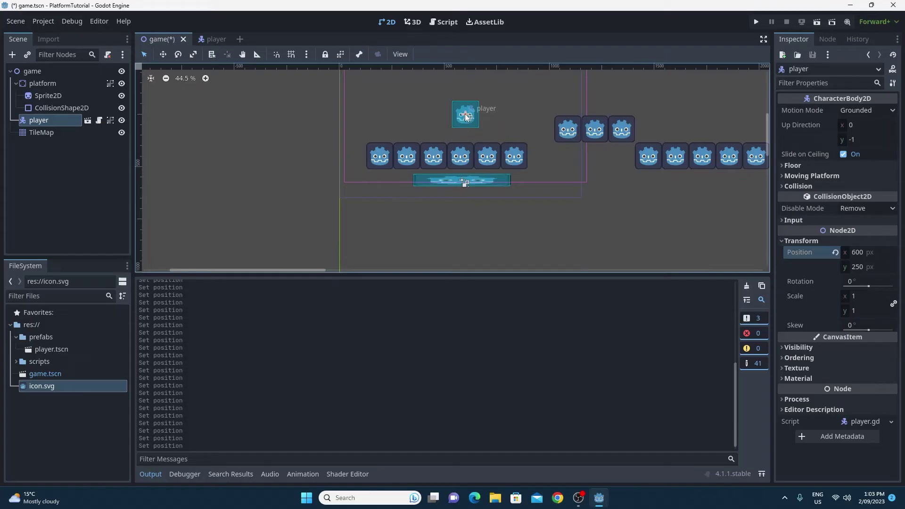
{"action": "left_click_drag", "start_coordinate": [466, 117], "coordinate": [460, 252]}
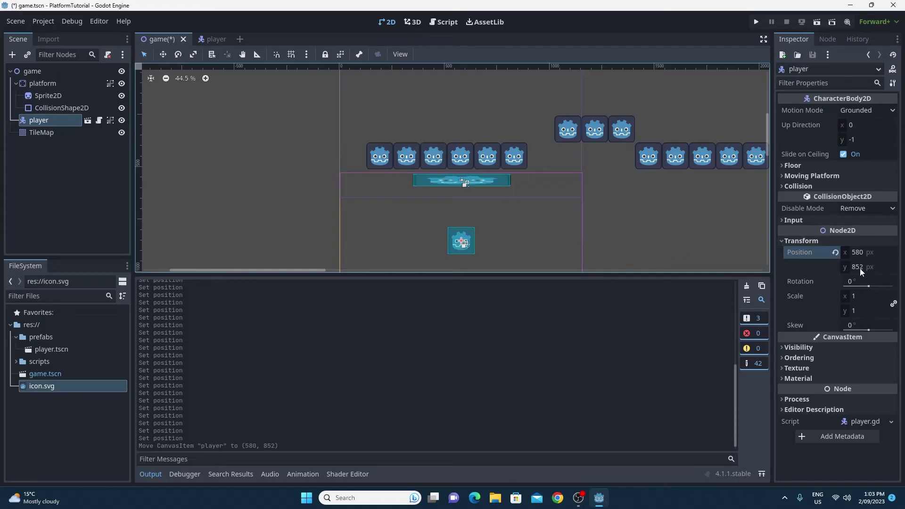
{"action": "scroll", "coordinate": [575, 233], "scroll_direction": "down", "scroll_amount": 5}
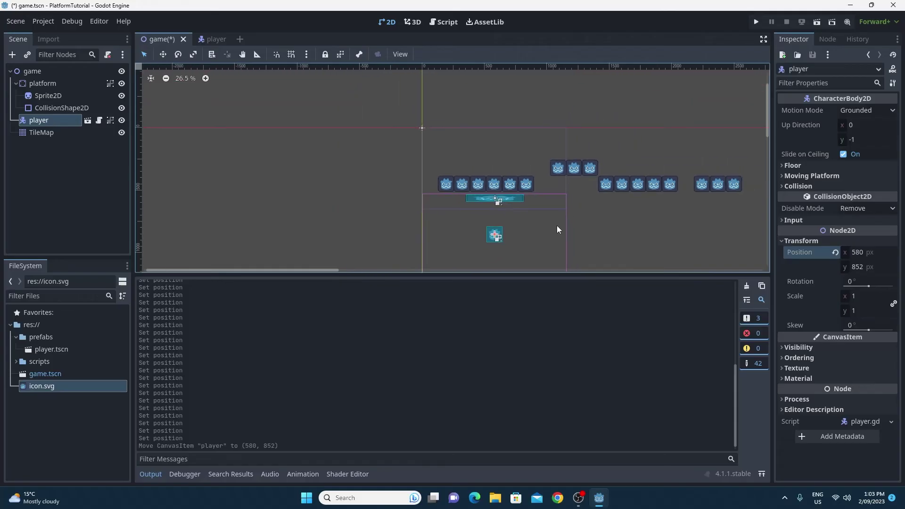
{"action": "left_click_drag", "start_coordinate": [487, 241], "coordinate": [481, 149]}
Set the player's x position to 600 px and re-enter its y position
{"action": "left_click", "coordinate": [865, 253]}
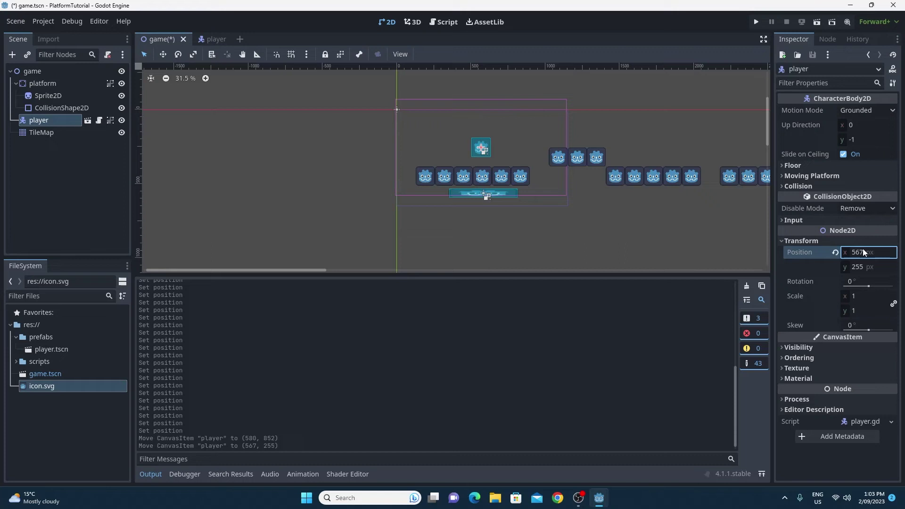
{"action": "type", "text": "600"}
{"action": "left_click", "coordinate": [856, 267]}
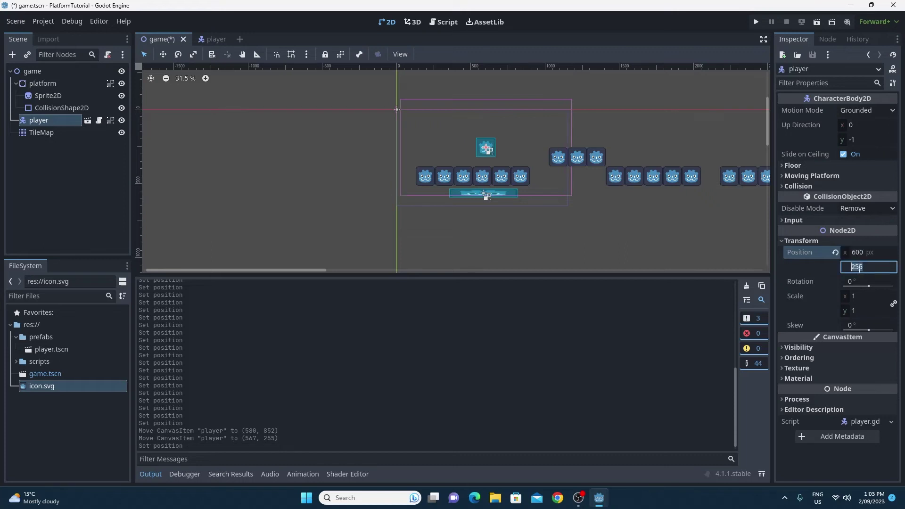
{"action": "type", "text": "50"}
{"action": "key", "text": "Return"}
Open the player node's script and begin declaring a variable named start_position on a new line below JUMP_VELOCITY
{"action": "left_click", "coordinate": [99, 120]}
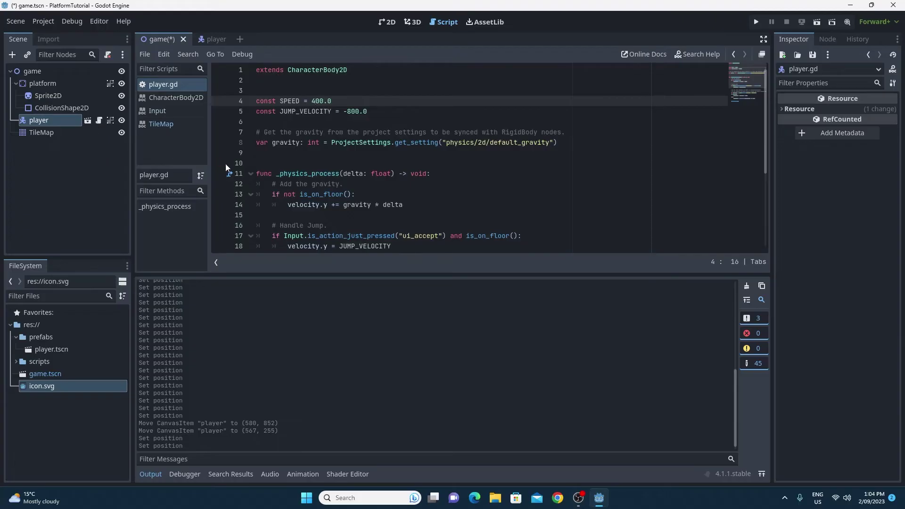
{"action": "left_click", "coordinate": [404, 117]}
{"action": "key", "text": "Return"}
{"action": "key", "text": "Return"}
{"action": "type", "text": "var"}
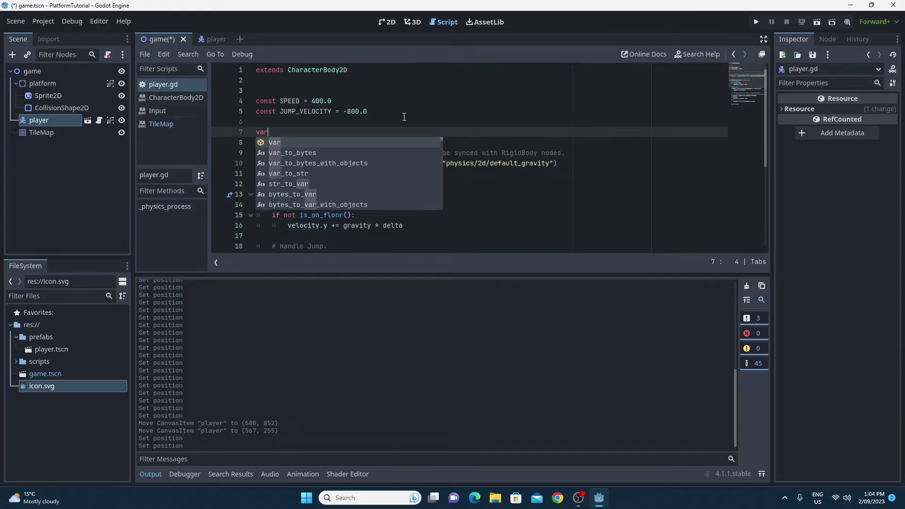
{"action": "left_click", "coordinate": [402, 115]}
{"action": "scroll", "coordinate": [326, 145], "scroll_direction": "down", "scroll_amount": 4}
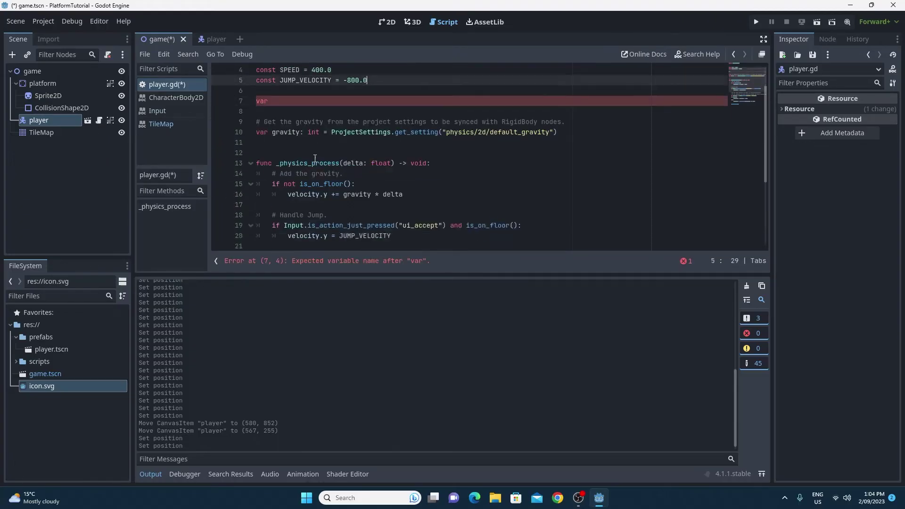
{"action": "scroll", "coordinate": [325, 158], "scroll_direction": "up", "scroll_amount": 4}
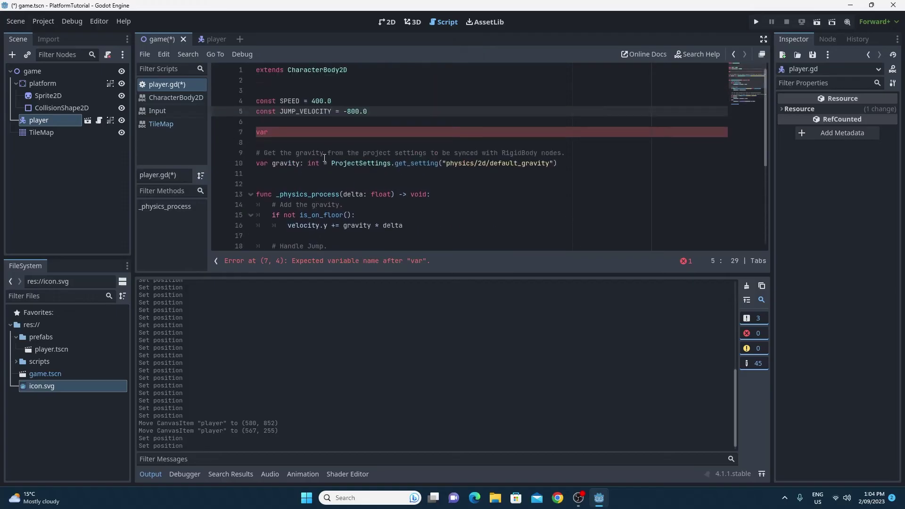
{"action": "left_click", "coordinate": [275, 132]}
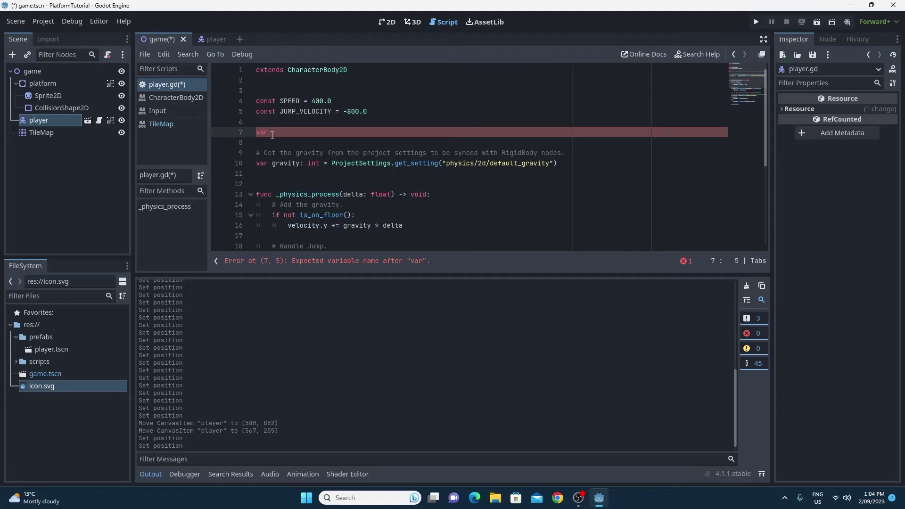
{"action": "type", "text": "start+"}
{"action": "key", "text": "BackSpace"}
{"action": "type", "text": "_position"}
{"action": "type", "text": "= "}
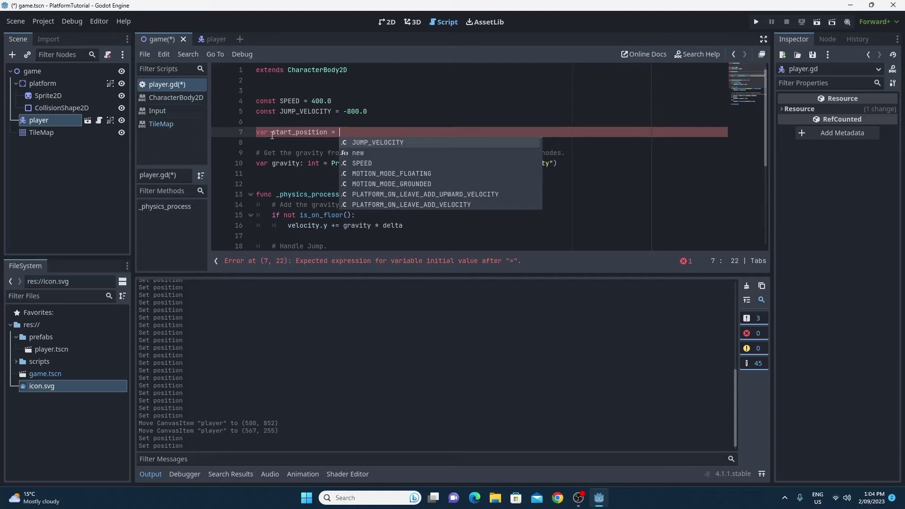
Assign Vector2(600,250) to start_position and save the scene and script
{"action": "type", "text": "Vec"}
{"action": "key", "text": "Down"}
{"action": "key", "text": "Down"}
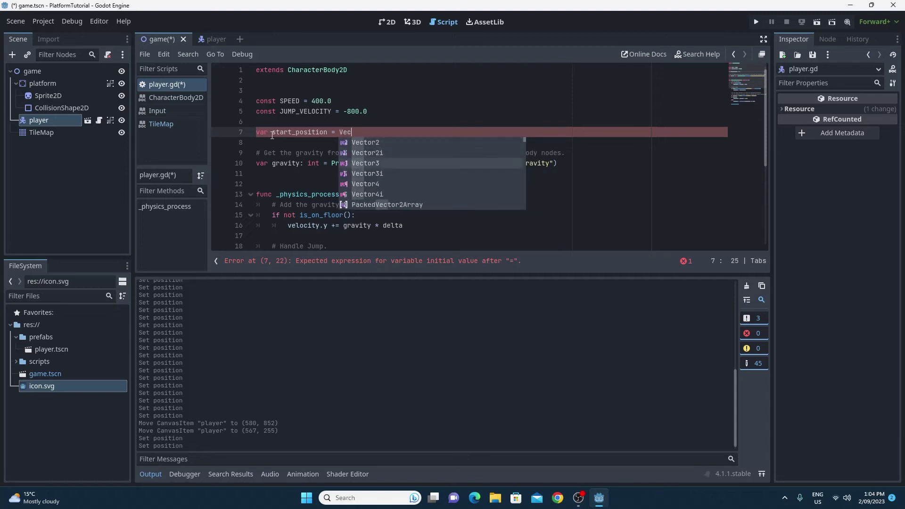
{"action": "key", "text": "Up"}
{"action": "key", "text": "Up"}
{"action": "key", "text": "Return"}
{"action": "type", "text": "("}
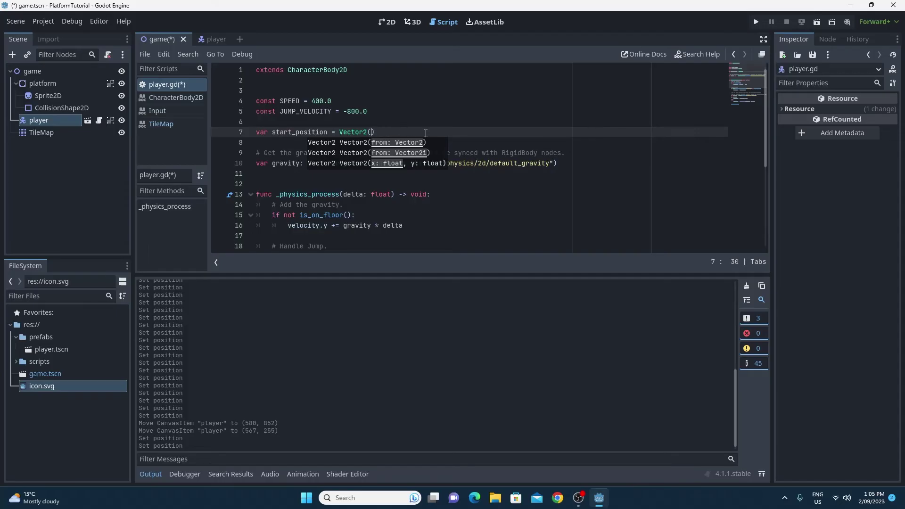
{"action": "type", "text": "600,2"}
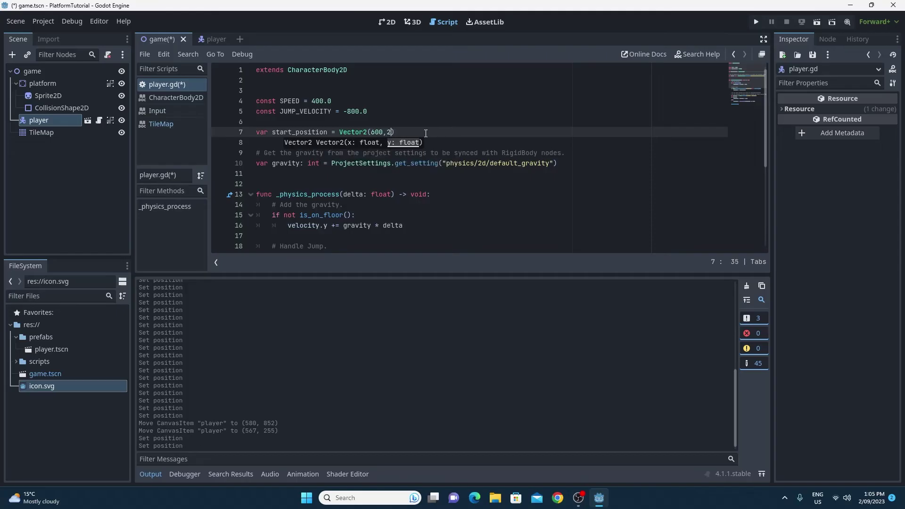
{"action": "type", "text": "50)"}
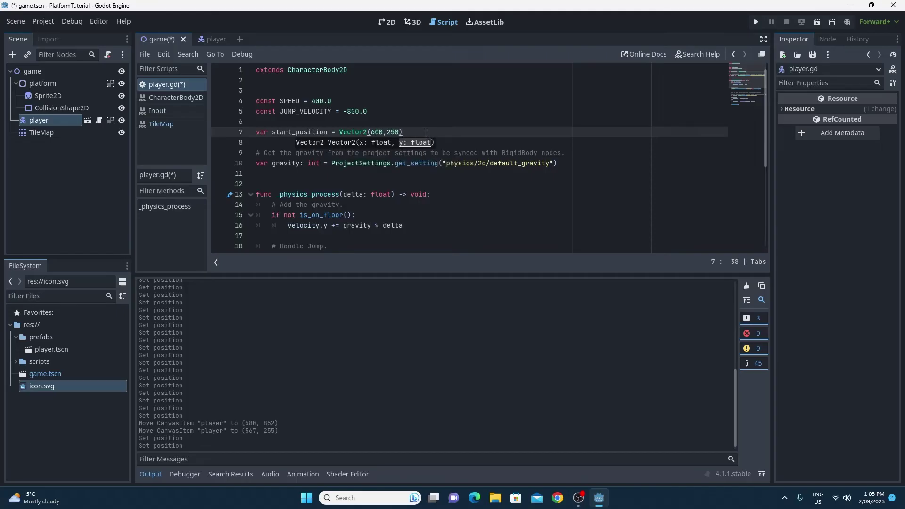
{"action": "key", "text": "ctrl+s"}
{"action": "key", "text": "Escape"}
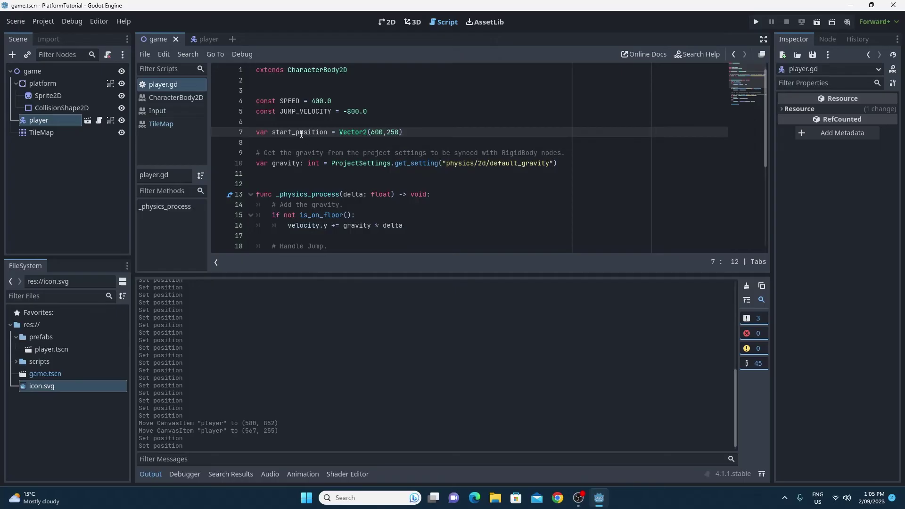
Add the condition "if position.y > 900:" after move_and_slide() at the end of _physics_process
{"action": "scroll", "coordinate": [301, 134], "scroll_direction": "down", "scroll_amount": 2}
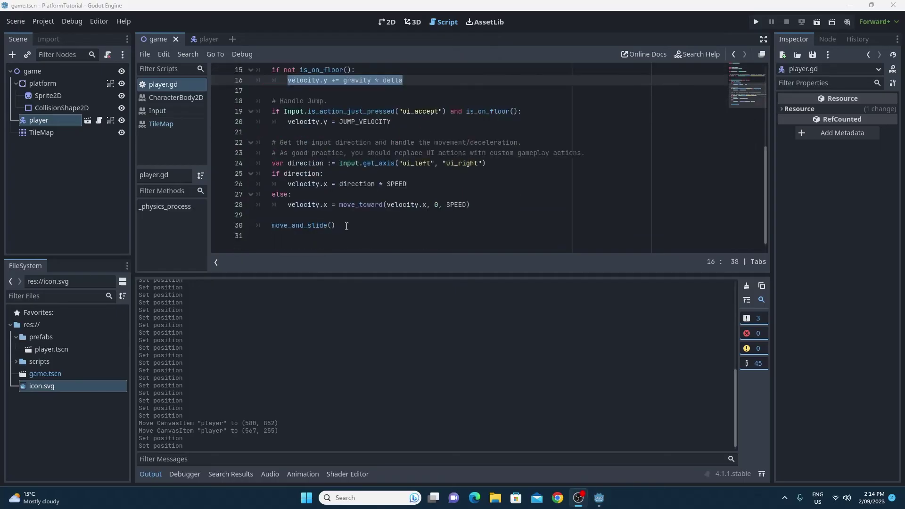
{"action": "left_click", "coordinate": [347, 227]}
{"action": "key", "text": "Return"}
{"action": "key", "text": "Return"}
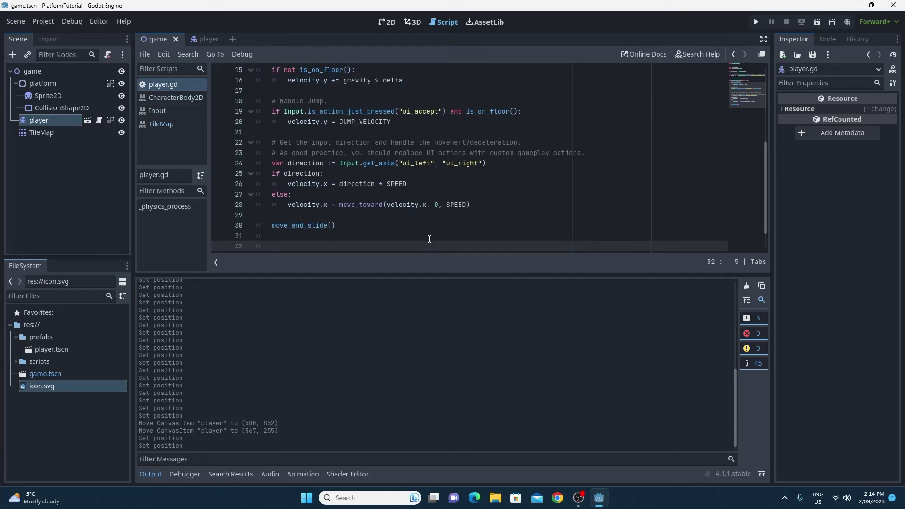
{"action": "scroll", "coordinate": [503, 234], "scroll_direction": "down", "scroll_amount": 1}
{"action": "type", "text": "i"}
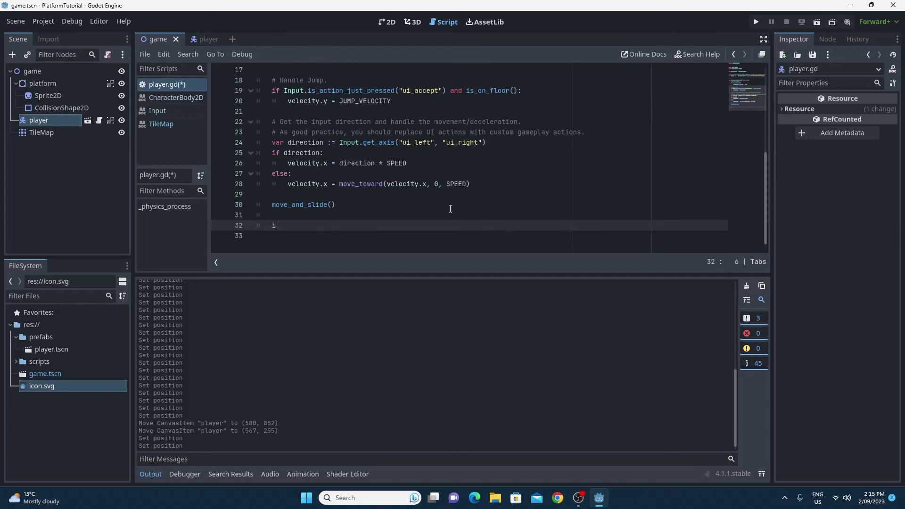
{"action": "type", "text": "f"}
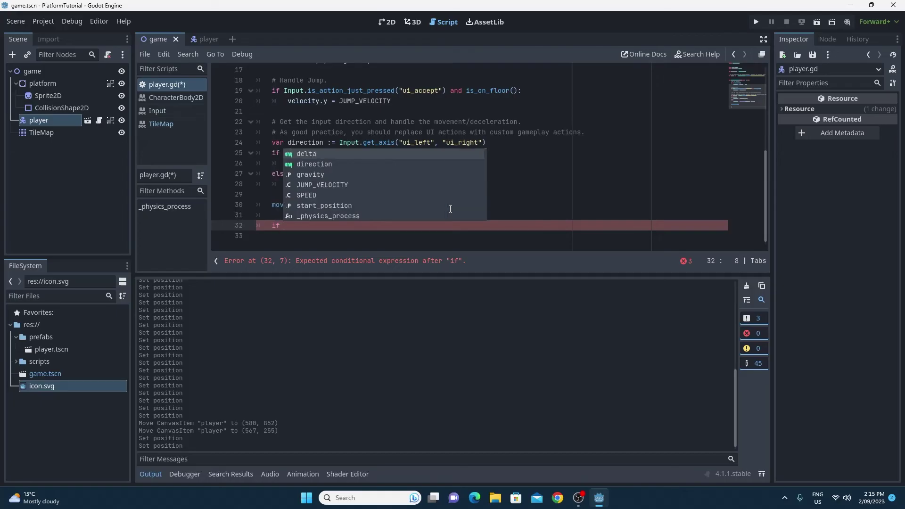
{"action": "type", "text": " po"}
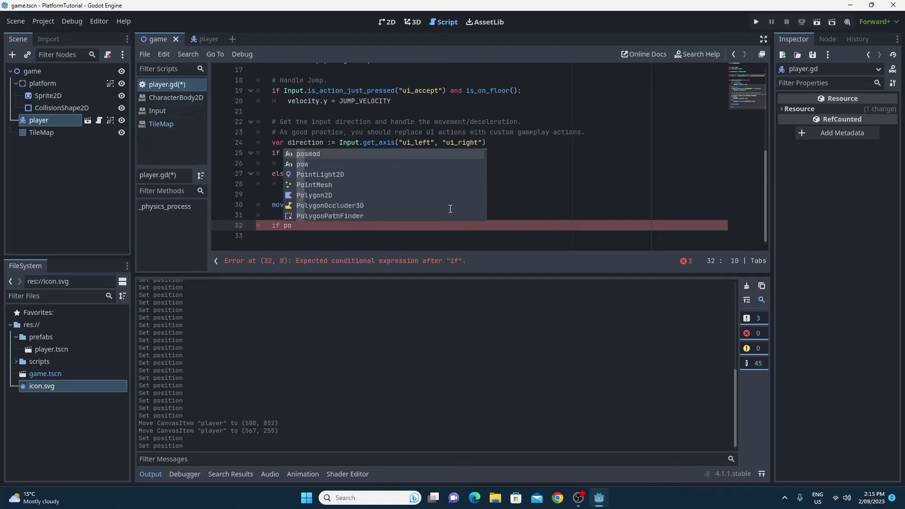
{"action": "type", "text": "sit"}
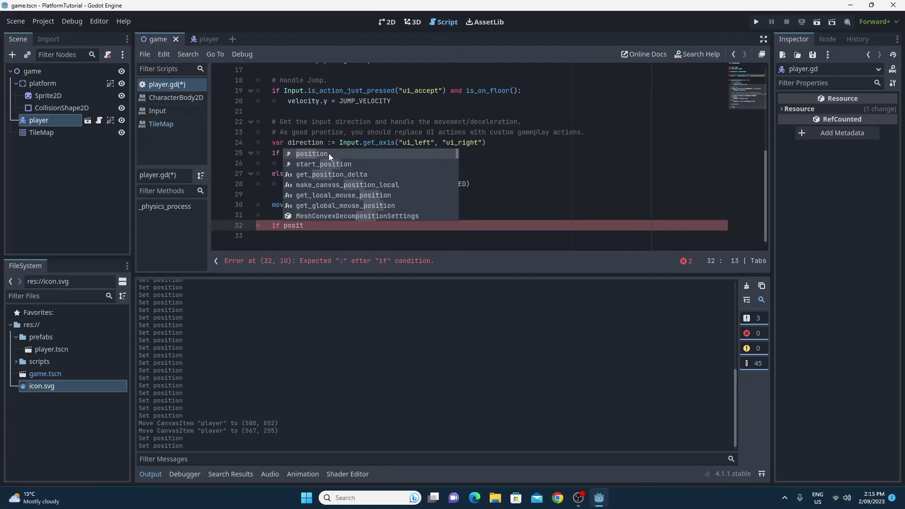
{"action": "key", "text": "Return"}
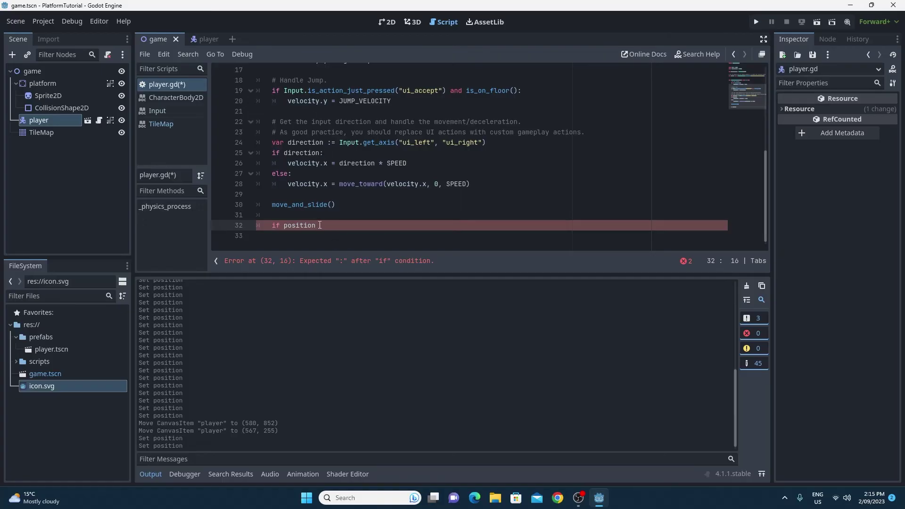
{"action": "type", "text": "."}
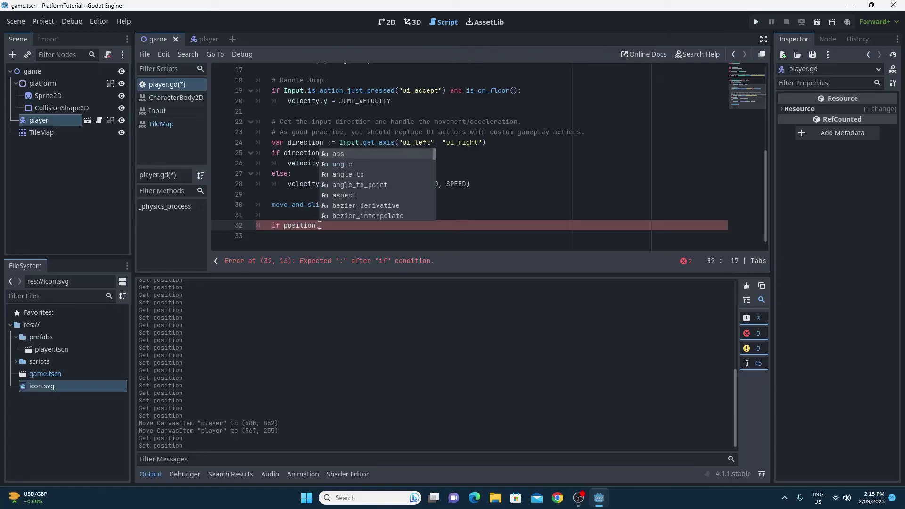
{"action": "type", "text": "y"}
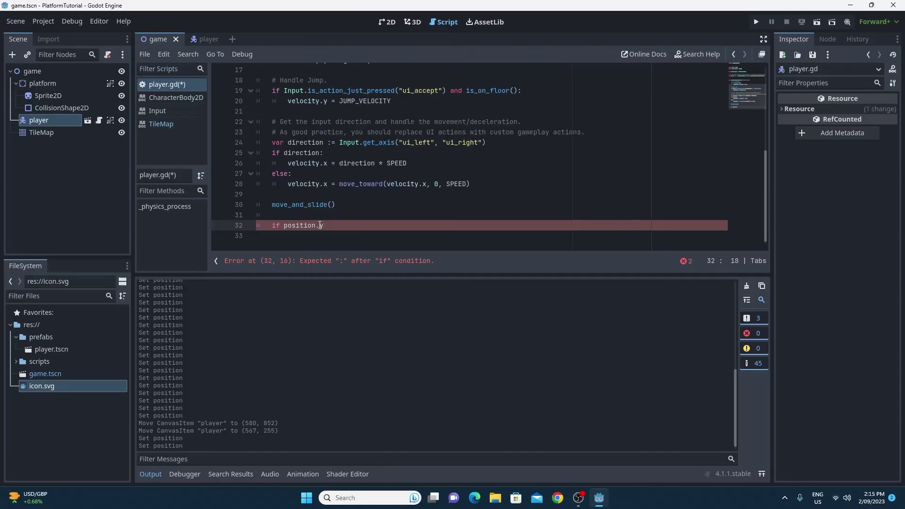
{"action": "type", "text": " > 900:"}
{"action": "key", "text": "Return"}
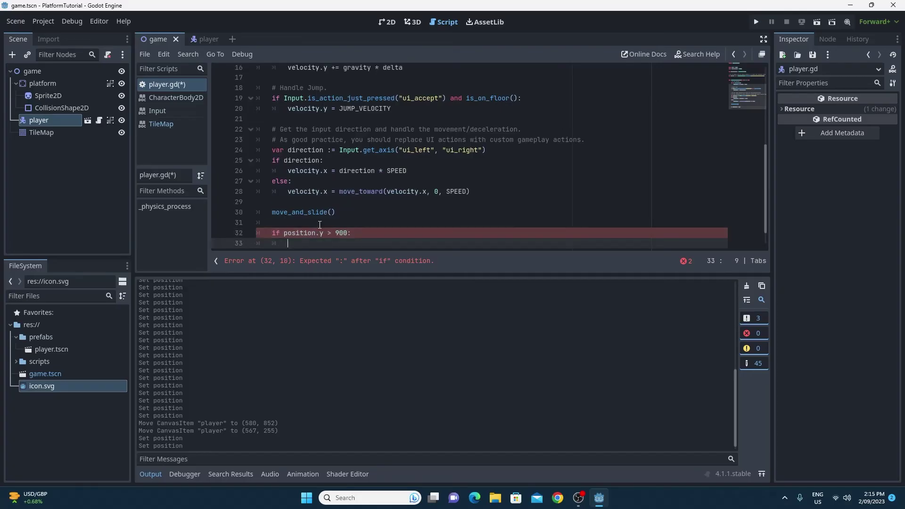
Open the CharacterBody2D class reference from the script's extends line and examine its properties, methods and inheritance chain
{"action": "scroll", "coordinate": [316, 222], "scroll_direction": "up", "scroll_amount": 5}
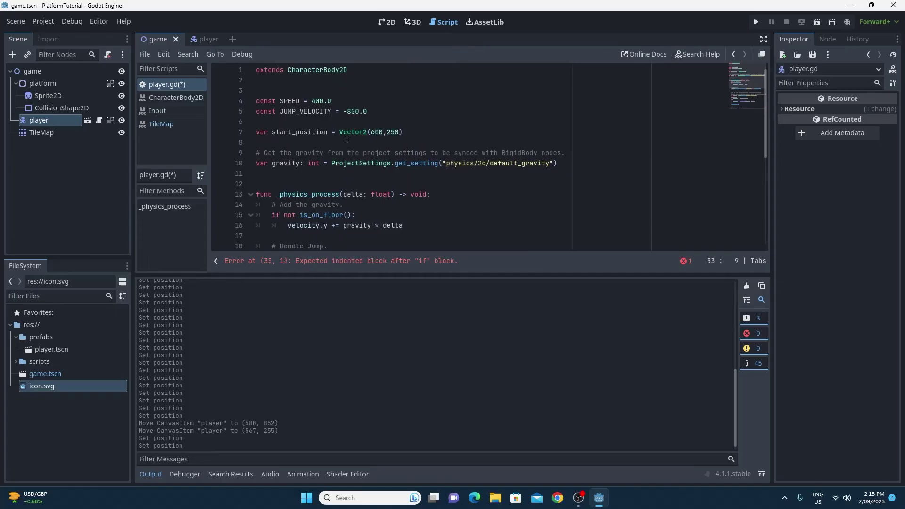
{"action": "left_click", "coordinate": [328, 70], "text": "ctrl"}
{"action": "scroll", "coordinate": [326, 158], "scroll_direction": "down", "scroll_amount": 5}
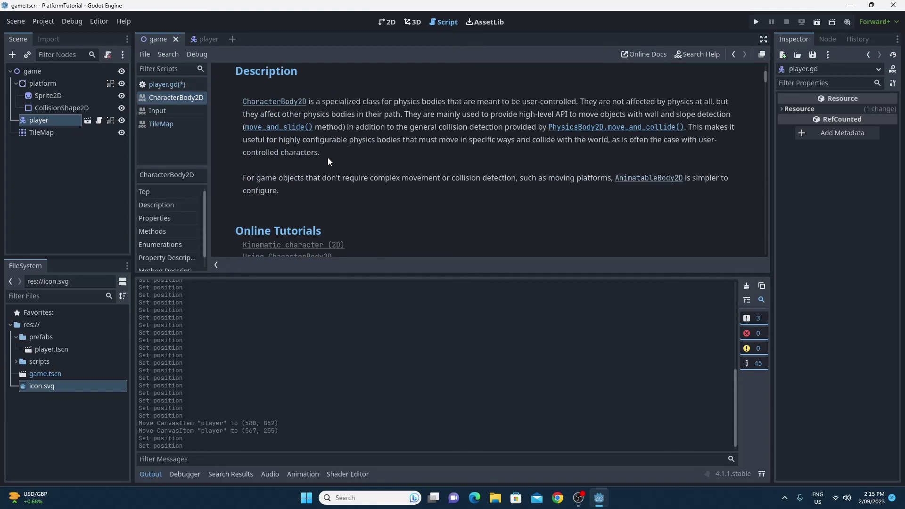
{"action": "scroll", "coordinate": [333, 160], "scroll_direction": "down", "scroll_amount": 5}
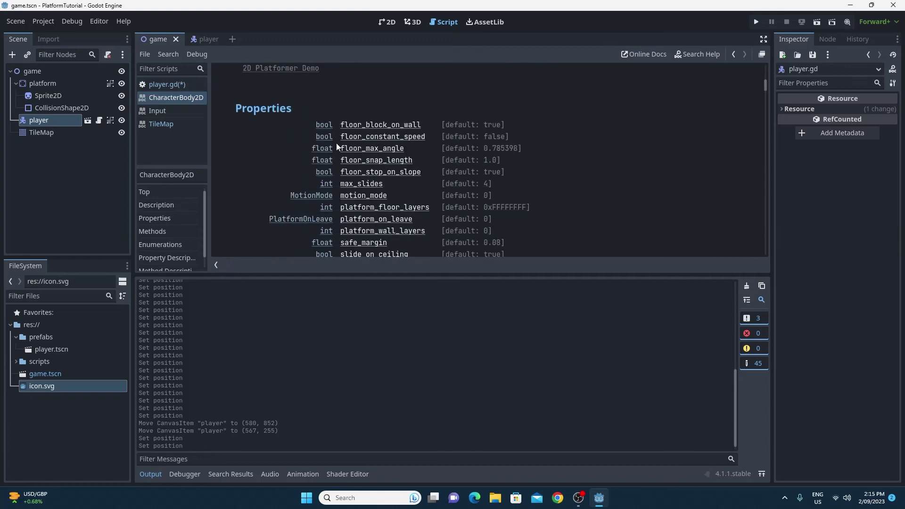
{"action": "scroll", "coordinate": [355, 150], "scroll_direction": "down", "scroll_amount": 3}
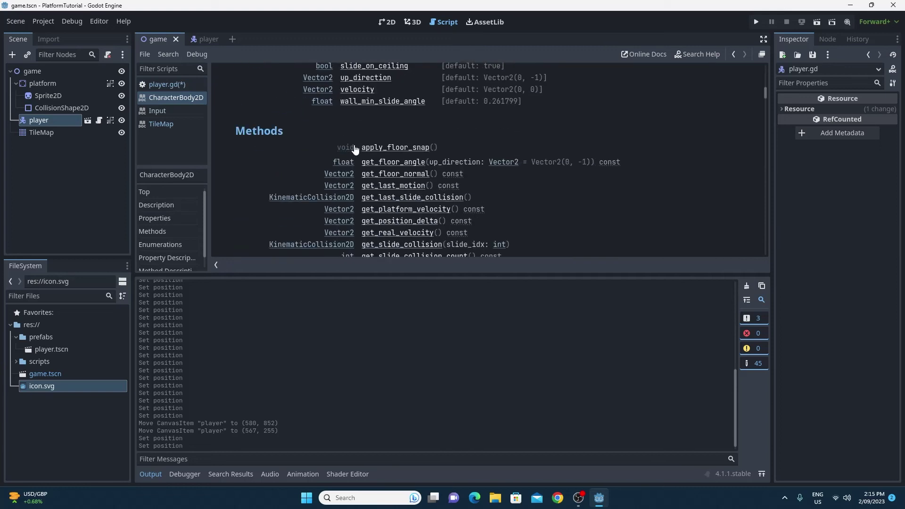
{"action": "scroll", "coordinate": [355, 150], "scroll_direction": "up", "scroll_amount": 5}
{"action": "scroll", "coordinate": [355, 150], "scroll_direction": "down", "scroll_amount": 5}
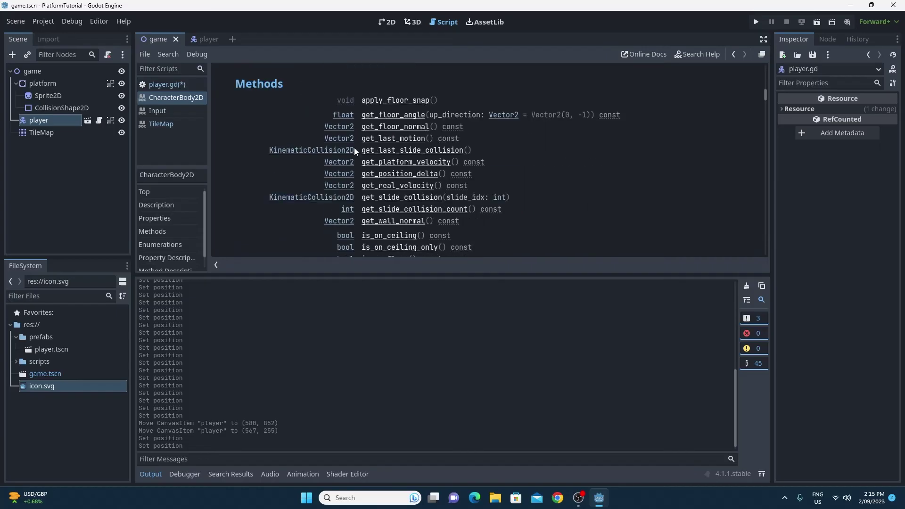
{"action": "scroll", "coordinate": [355, 150], "scroll_direction": "down", "scroll_amount": 4}
{"action": "scroll", "coordinate": [348, 160], "scroll_direction": "up", "scroll_amount": 6}
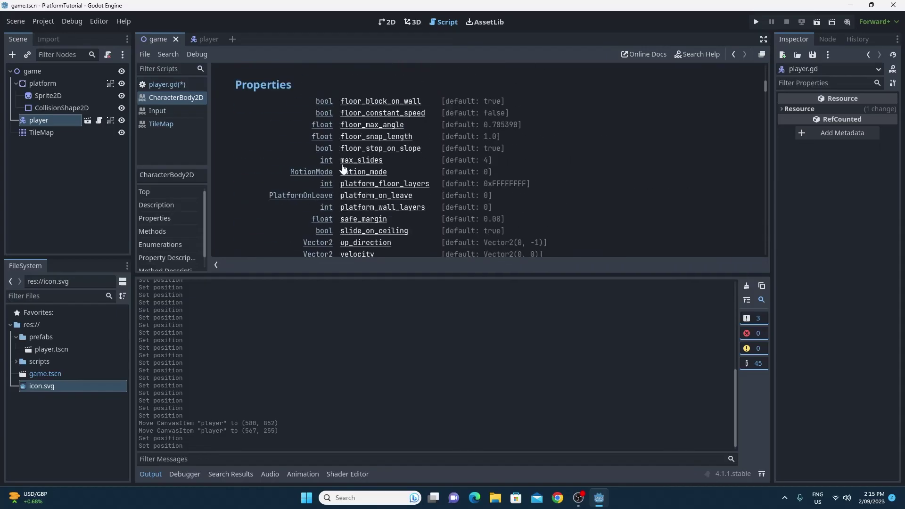
{"action": "scroll", "coordinate": [344, 170], "scroll_direction": "up", "scroll_amount": 4}
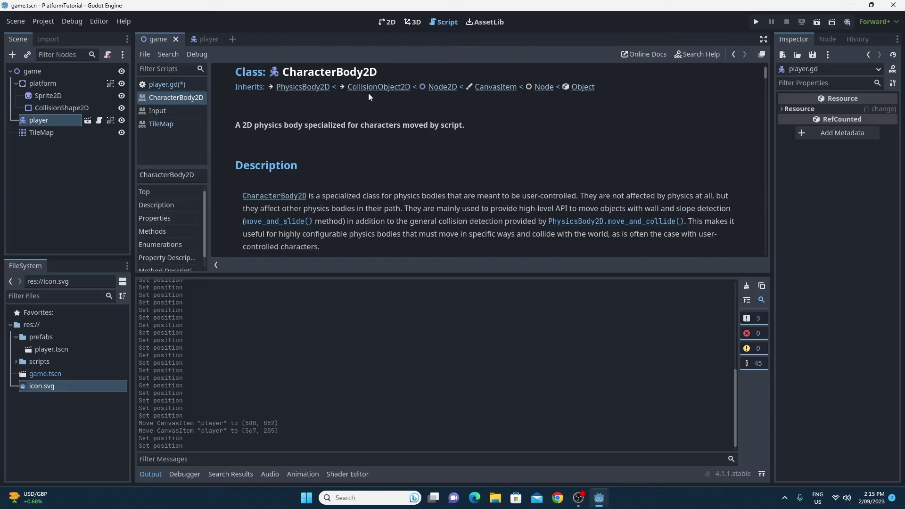
Follow the inheritance link to the Node2D class reference and look through its properties for position
{"action": "left_click", "coordinate": [441, 89]}
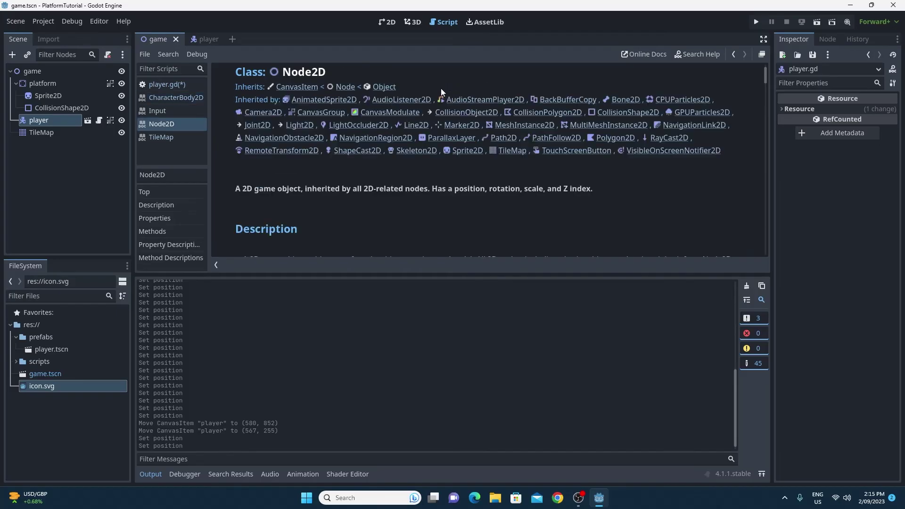
{"action": "scroll", "coordinate": [316, 184], "scroll_direction": "down", "scroll_amount": 3}
{"action": "scroll", "coordinate": [316, 184], "scroll_direction": "down", "scroll_amount": 3}
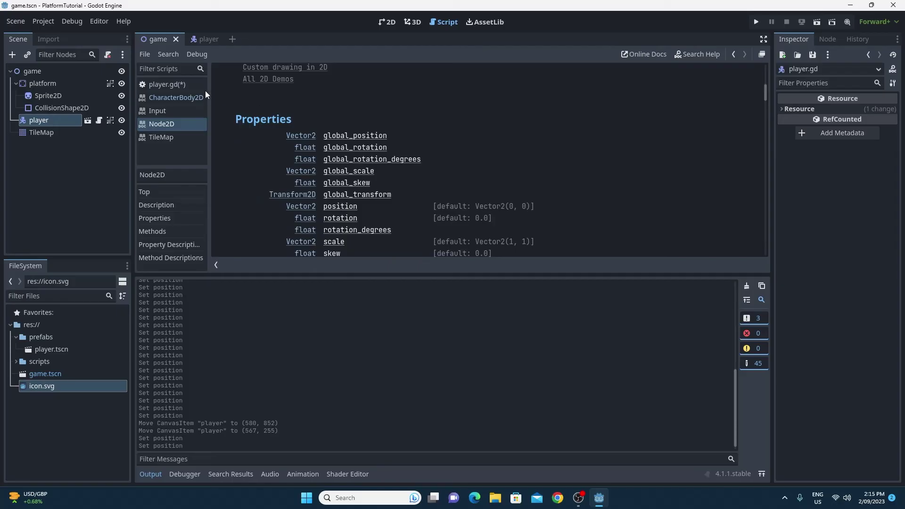
Return to the 2D scene view and check the player node's Transform position values
{"action": "left_click", "coordinate": [389, 23]}
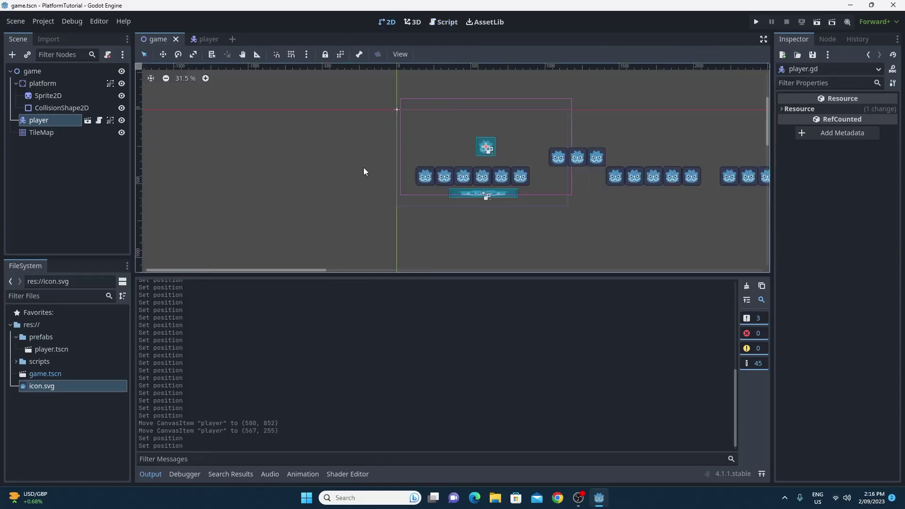
{"action": "left_click", "coordinate": [47, 120]}
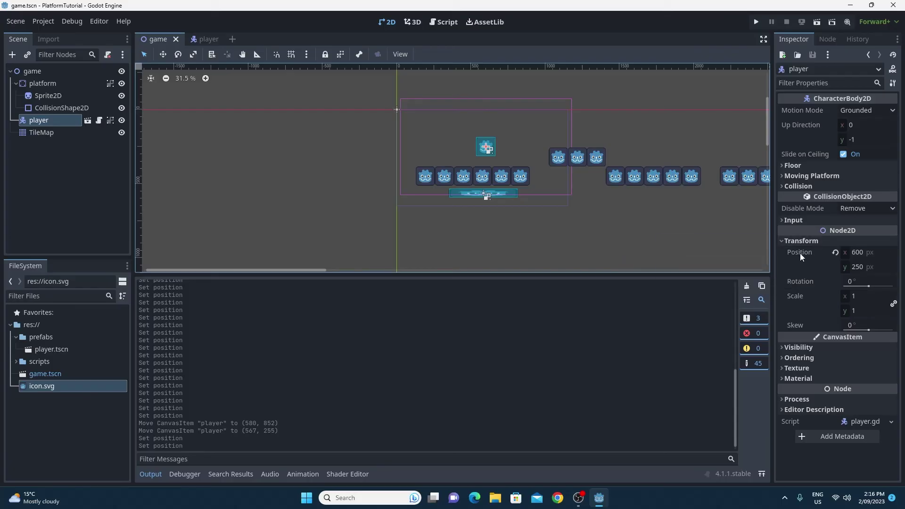
{"action": "left_click_drag", "start_coordinate": [855, 261], "coordinate": [846, 261]}
In the player script, add "position = start_position" inside the "if position.y > 900:" block and save the script
{"action": "key", "text": "ctrl+F3"}
{"action": "left_click_drag", "start_coordinate": [284, 216], "coordinate": [331, 219]}
{"action": "left_click", "coordinate": [355, 217]}
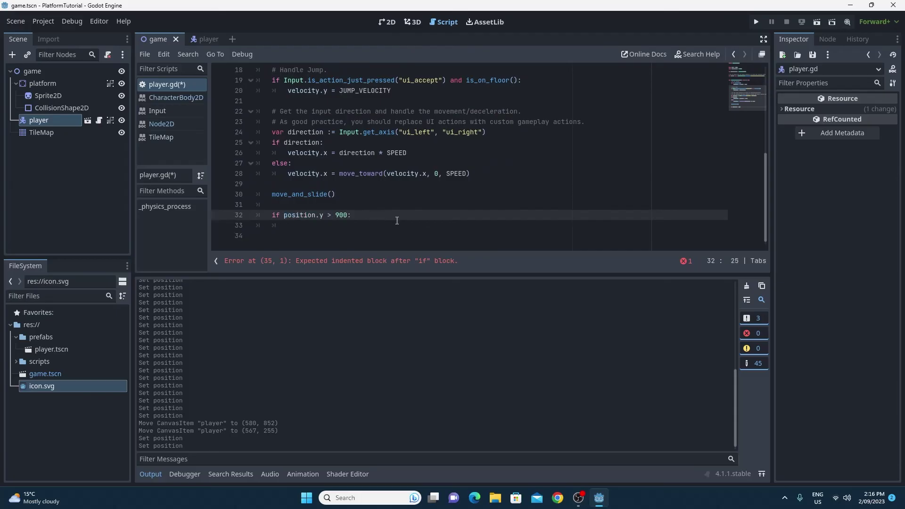
{"action": "key", "text": "Return"}
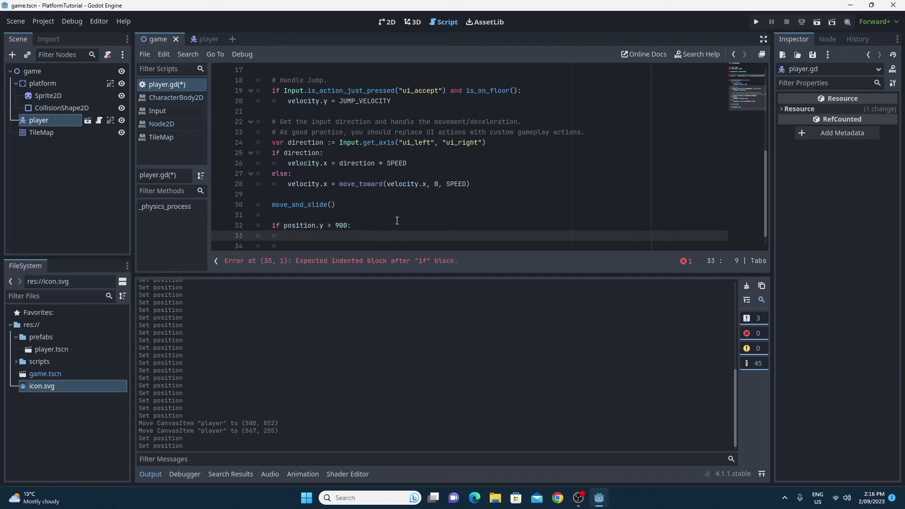
{"action": "scroll", "coordinate": [397, 220], "scroll_direction": "down", "scroll_amount": 1}
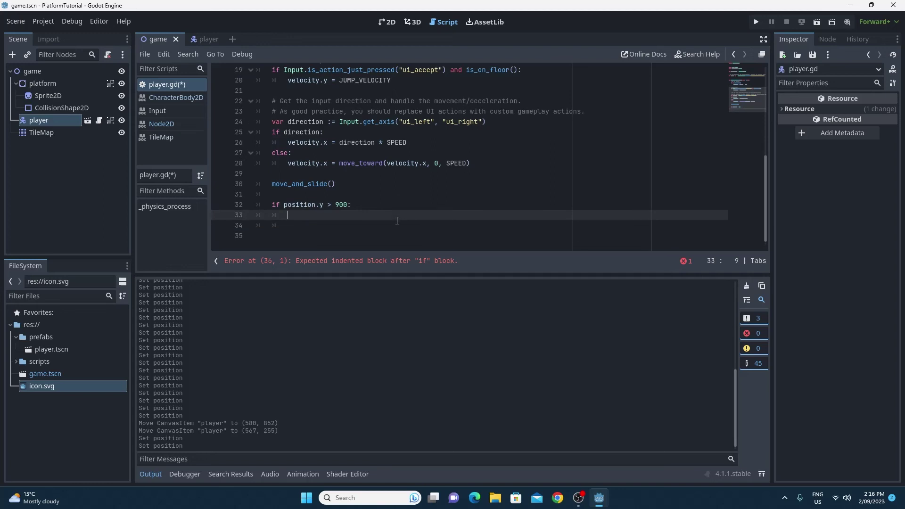
{"action": "type", "text": "posi"}
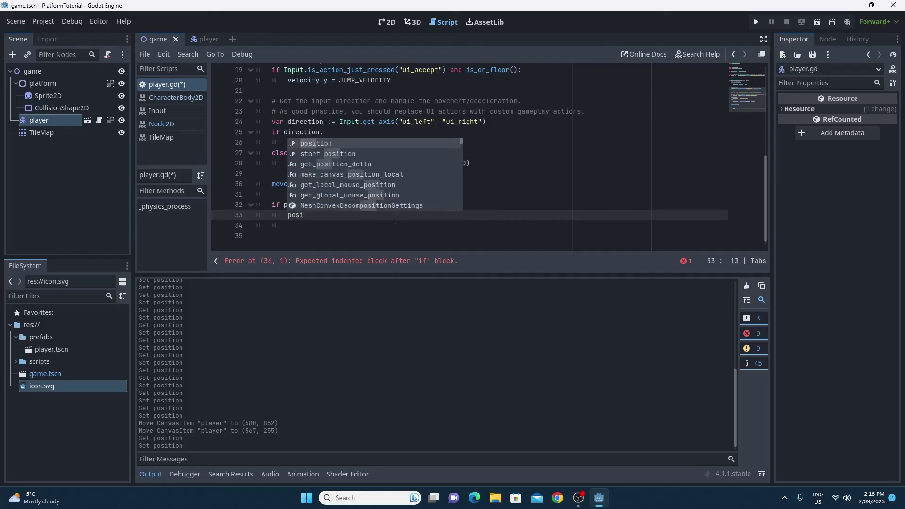
{"action": "type", "text": "tion = "}
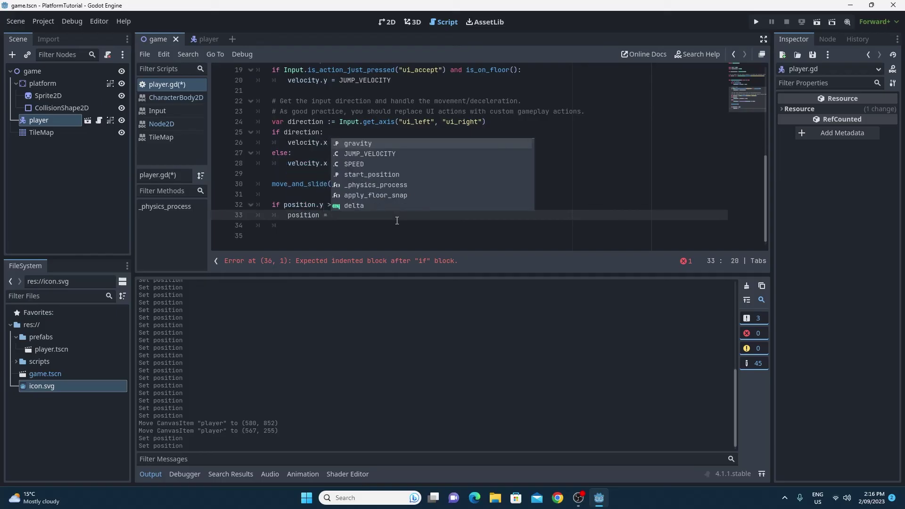
{"action": "type", "text": "star"}
{"action": "key", "text": "Return"}
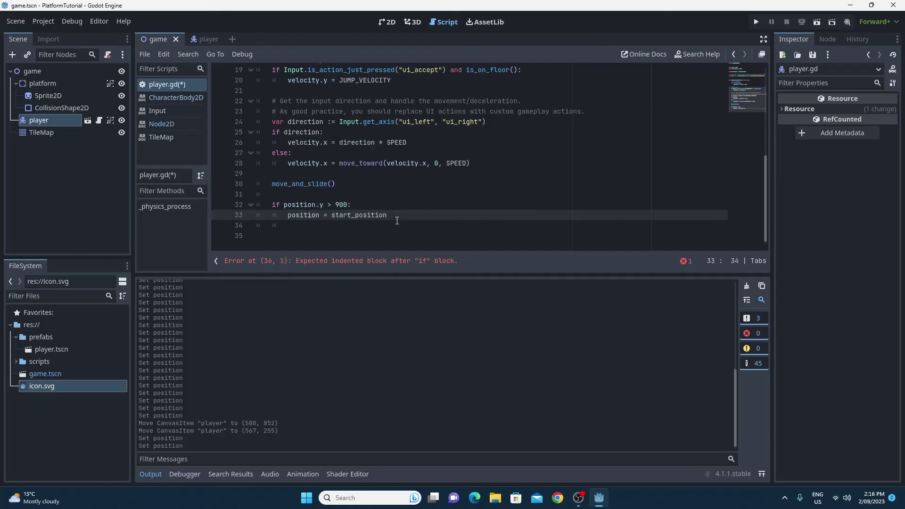
{"action": "key", "text": "ctrl+s"}
Insert the comment "#respawn" on a new line above the position.y condition and save the script
{"action": "scroll", "coordinate": [397, 222], "scroll_direction": "up", "scroll_amount": 1}
{"action": "left_click", "coordinate": [301, 209]}
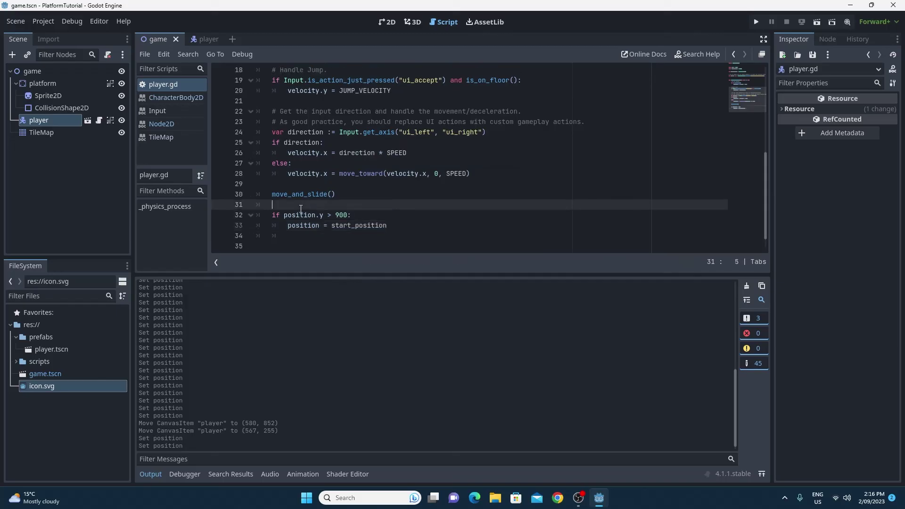
{"action": "key", "text": "Return"}
{"action": "type", "text": "#res"}
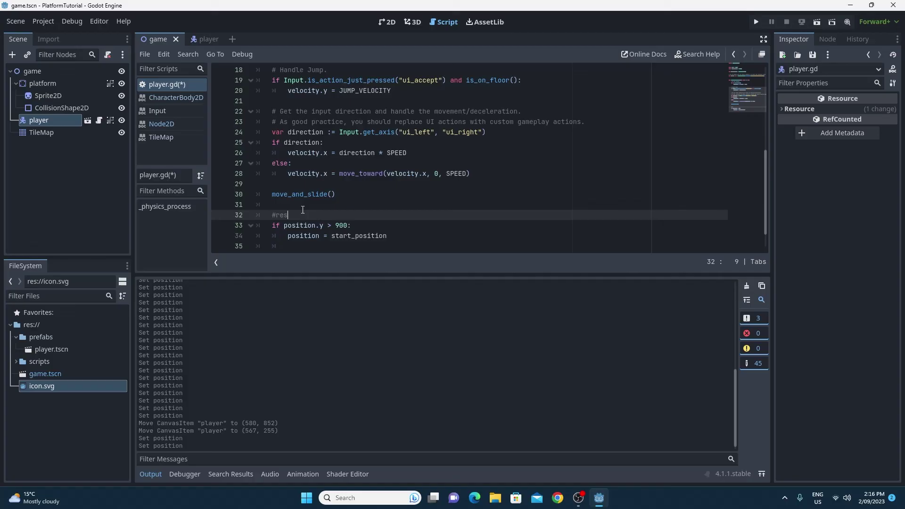
{"action": "type", "text": "pawn"}
{"action": "left_click_drag", "start_coordinate": [305, 215], "coordinate": [279, 216]}
{"action": "left_click", "coordinate": [310, 214]}
{"action": "scroll", "coordinate": [315, 213], "scroll_direction": "down", "scroll_amount": 1}
{"action": "scroll", "coordinate": [315, 214], "scroll_direction": "up", "scroll_amount": 1}
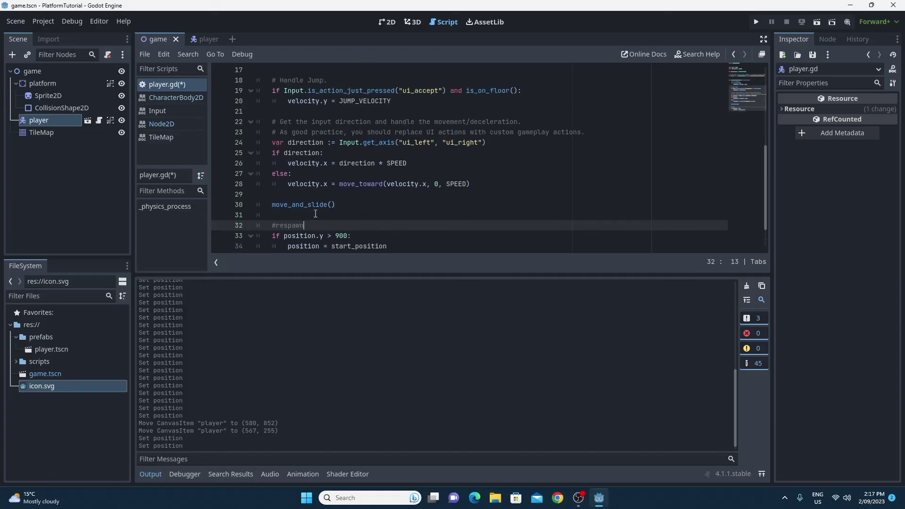
{"action": "scroll", "coordinate": [315, 213], "scroll_direction": "down", "scroll_amount": 1}
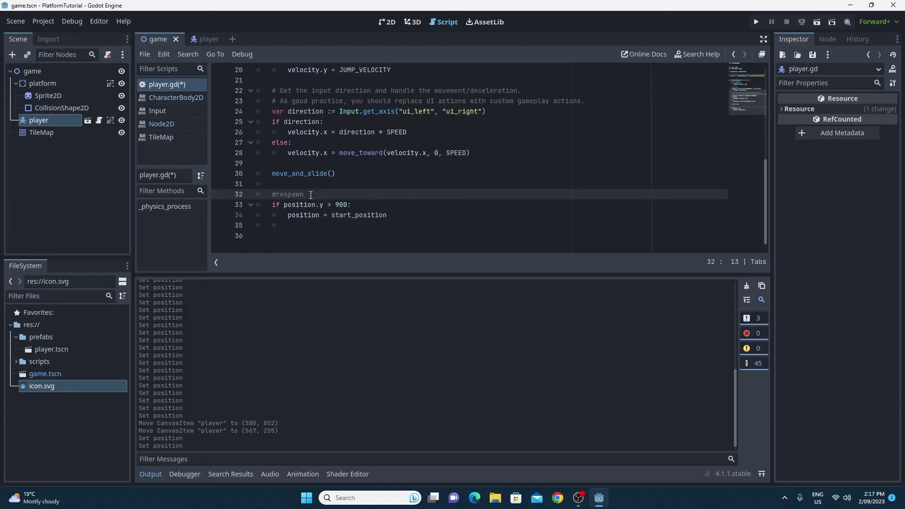
{"action": "key", "text": "ctrl+s"}
Run the project, move the player off the platforms to test the respawn, and close the game
{"action": "scroll", "coordinate": [317, 196], "scroll_direction": "up", "scroll_amount": 1}
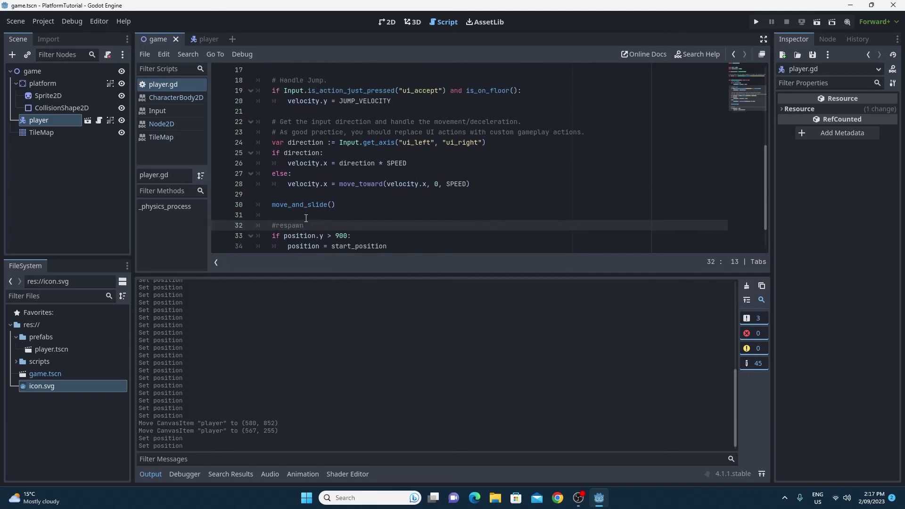
{"action": "scroll", "coordinate": [304, 223], "scroll_direction": "up", "scroll_amount": 2}
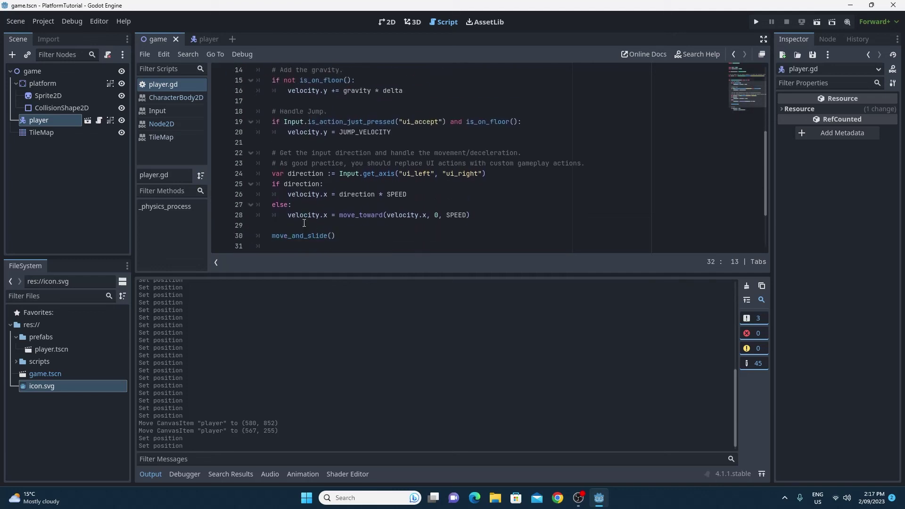
{"action": "left_click", "coordinate": [756, 22]}
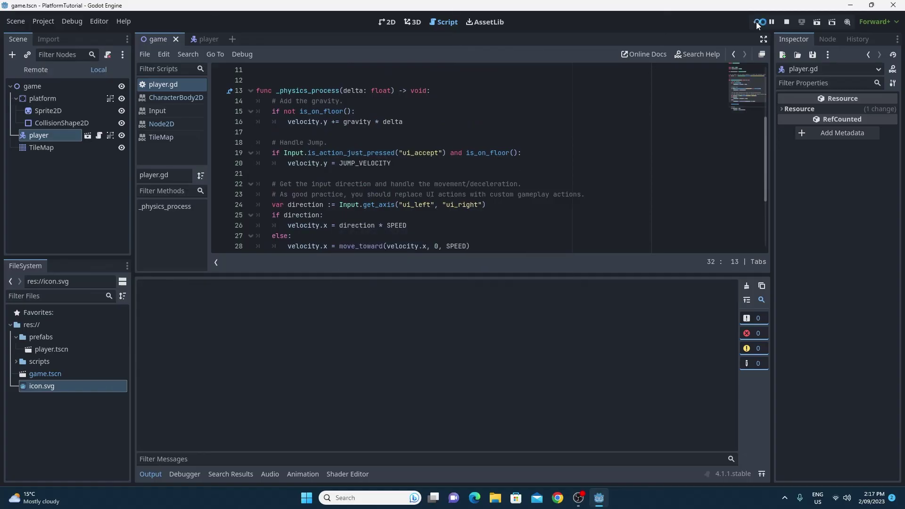
{"action": "key", "text": "Left"}
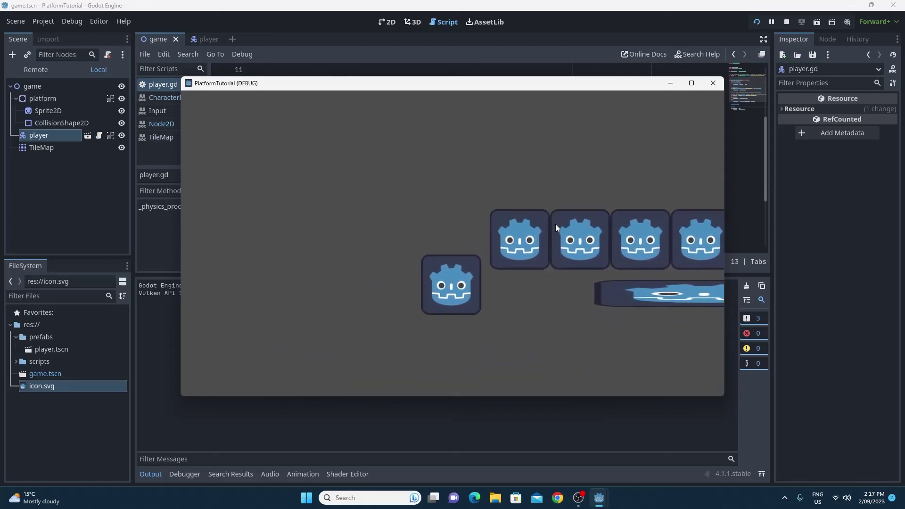
{"action": "key", "text": "space"}
{"action": "key", "text": "Right"}
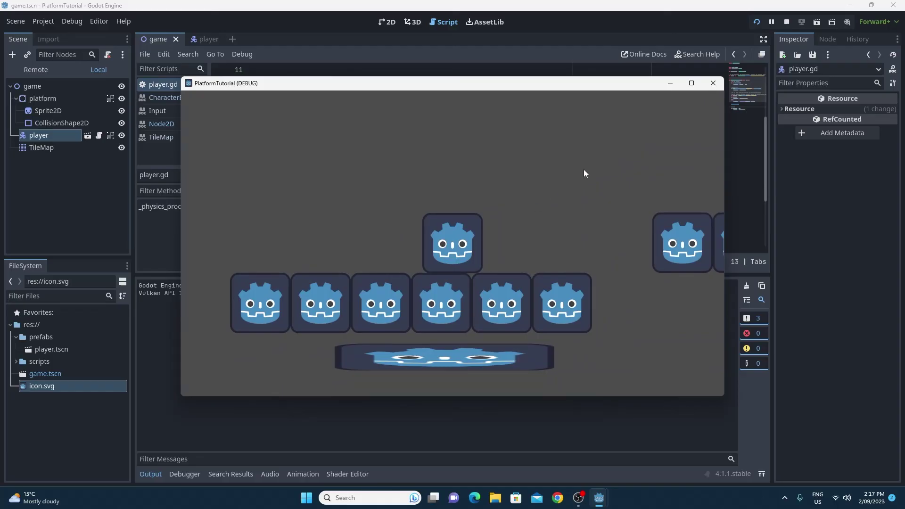
{"action": "left_click", "coordinate": [713, 83]}
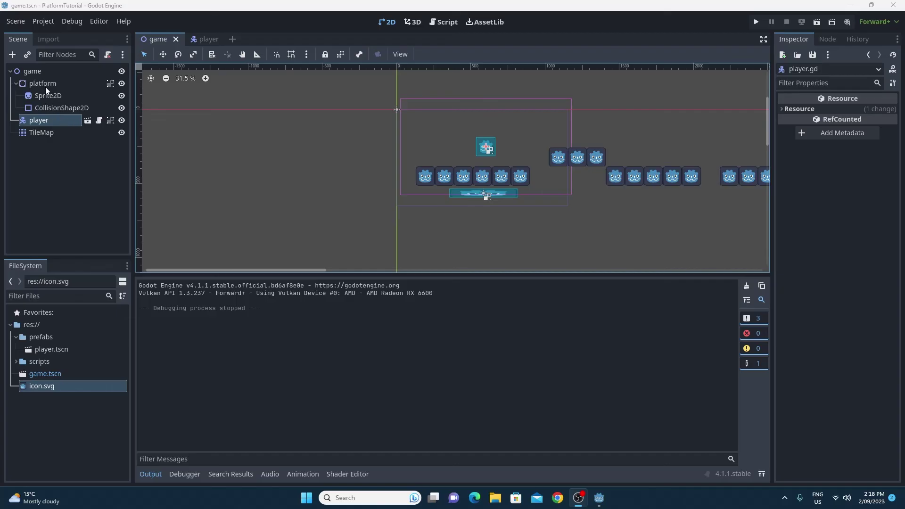
Delete the platform node with its sprite and collision shape from the game scene
{"action": "left_click", "coordinate": [46, 85]}
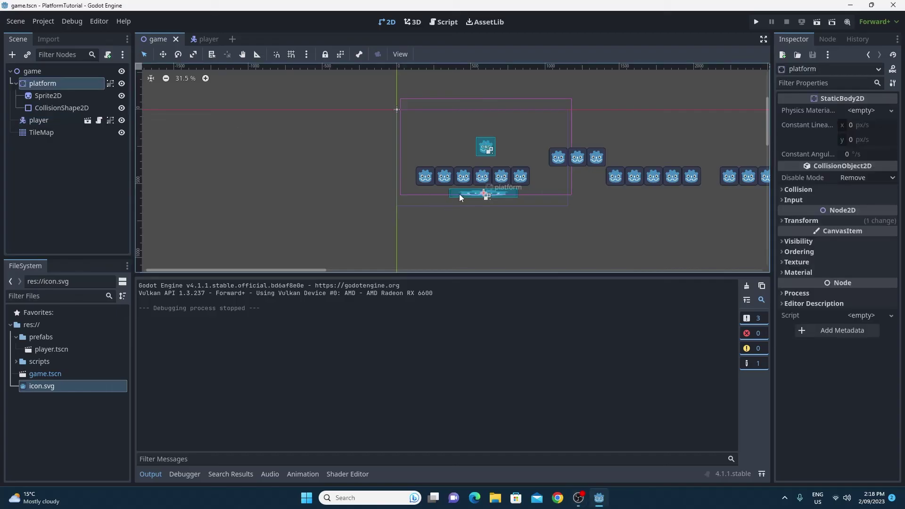
{"action": "key", "text": "Delete"}
{"action": "left_click", "coordinate": [427, 264]}
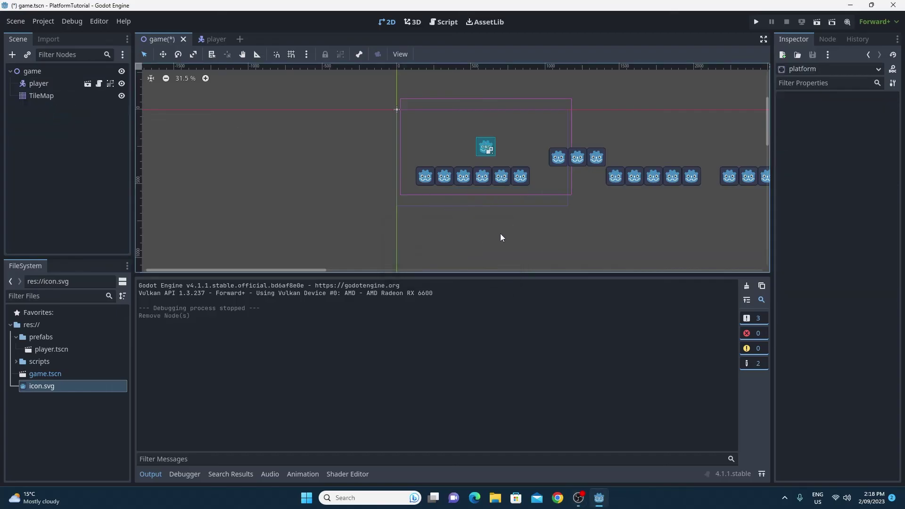
Run the project again and playtest the level, moving and jumping the player across the TileMap platforms and gaps
{"action": "middle_click_drag", "start_coordinate": [500, 234], "coordinate": [381, 242]}
{"action": "scroll", "coordinate": [381, 242], "scroll_direction": "right", "scroll_amount": 2}
{"action": "scroll", "coordinate": [381, 242], "scroll_direction": "up", "scroll_amount": 1}
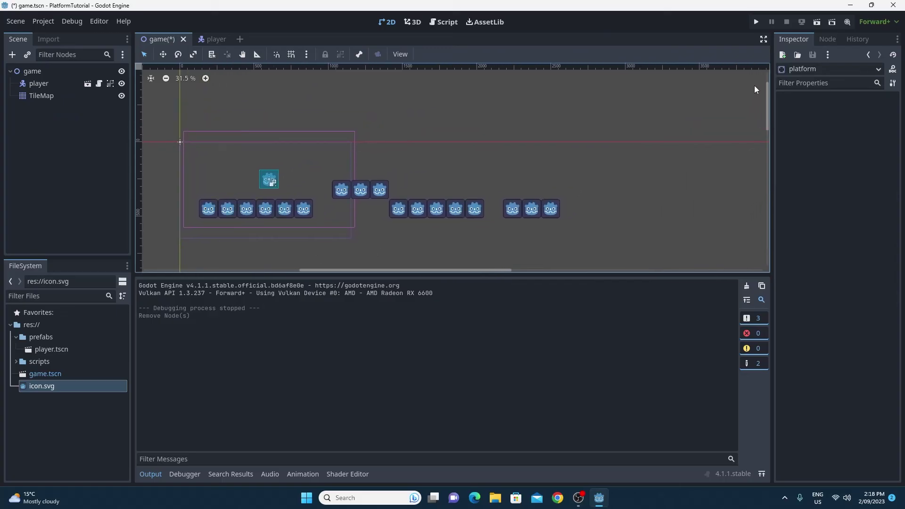
{"action": "left_click", "coordinate": [755, 22]}
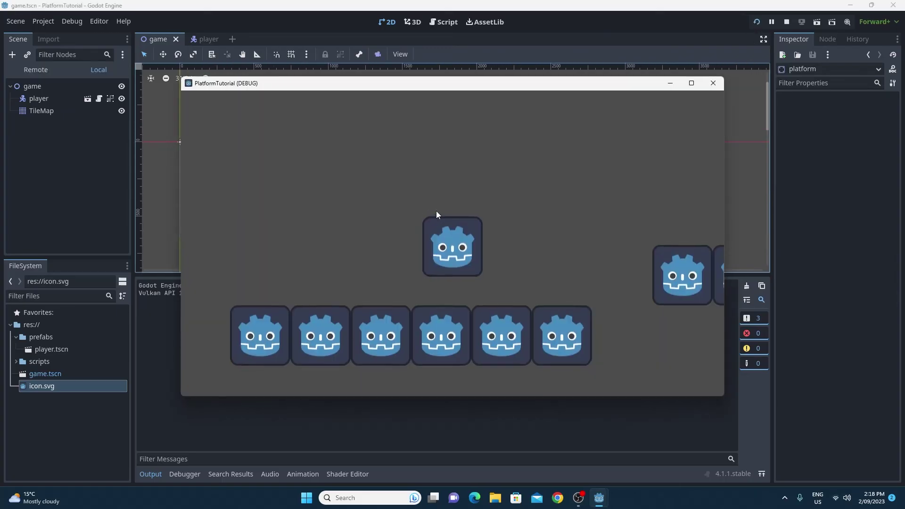
{"action": "key", "text": "Left"}
{"action": "key", "text": "space"}
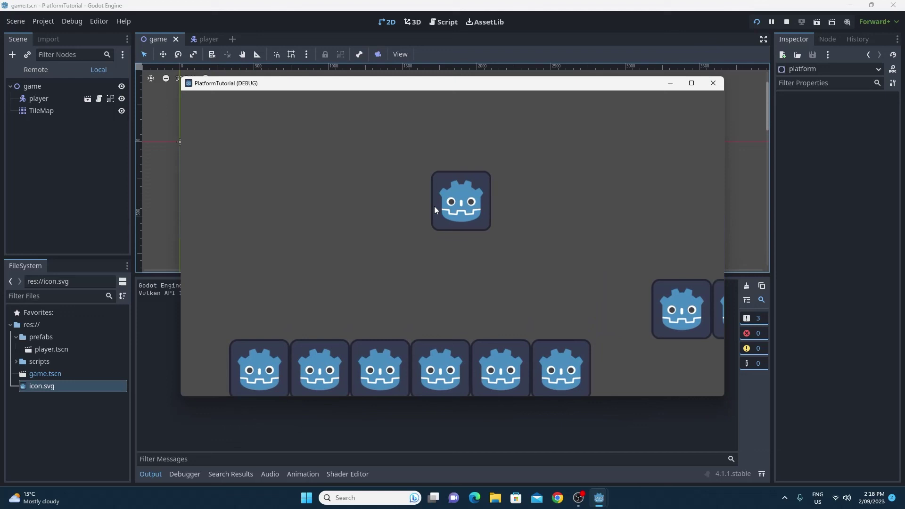
{"action": "key", "text": "Right"}
{"action": "key", "text": "space"}
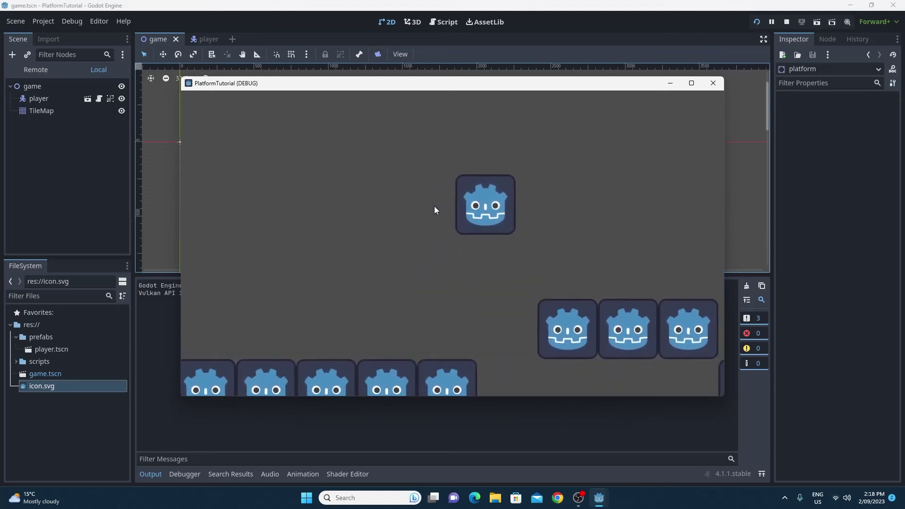
{"action": "key", "text": "Left"}
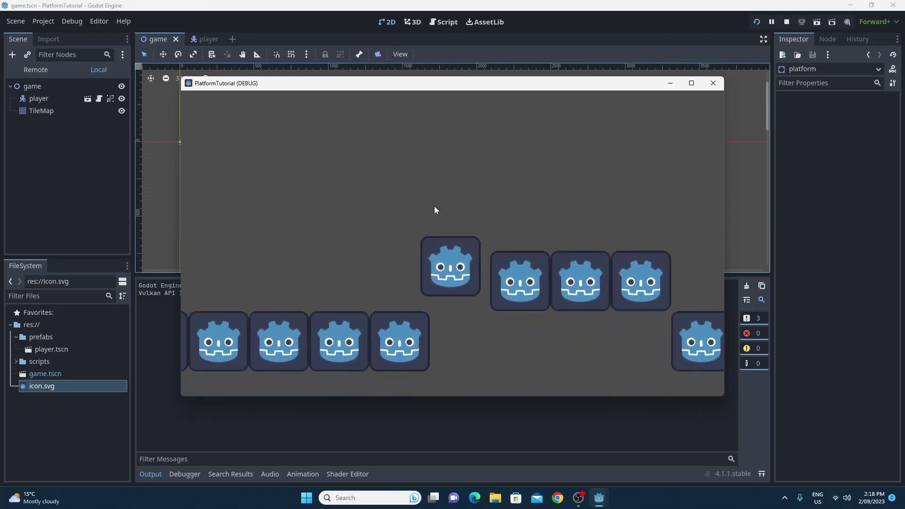
{"action": "key", "text": "space"}
{"action": "key", "text": "Right"}
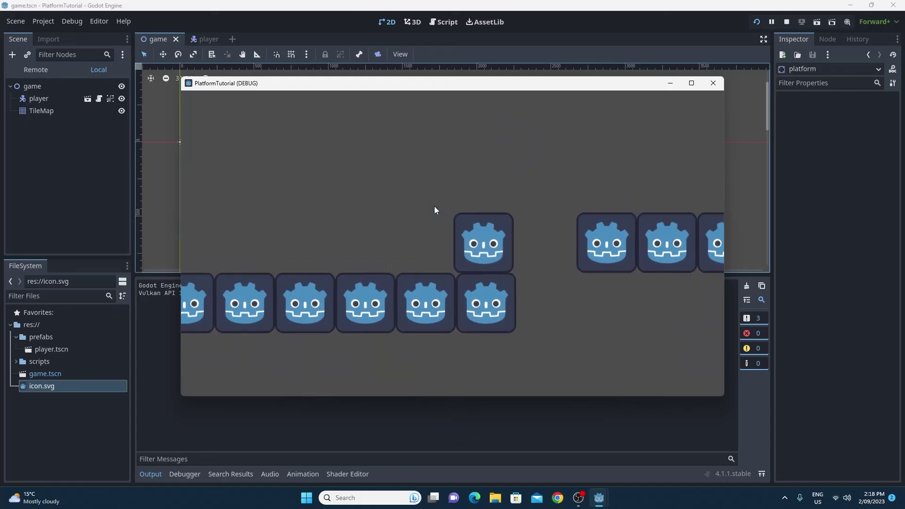
{"action": "key", "text": "Right"}
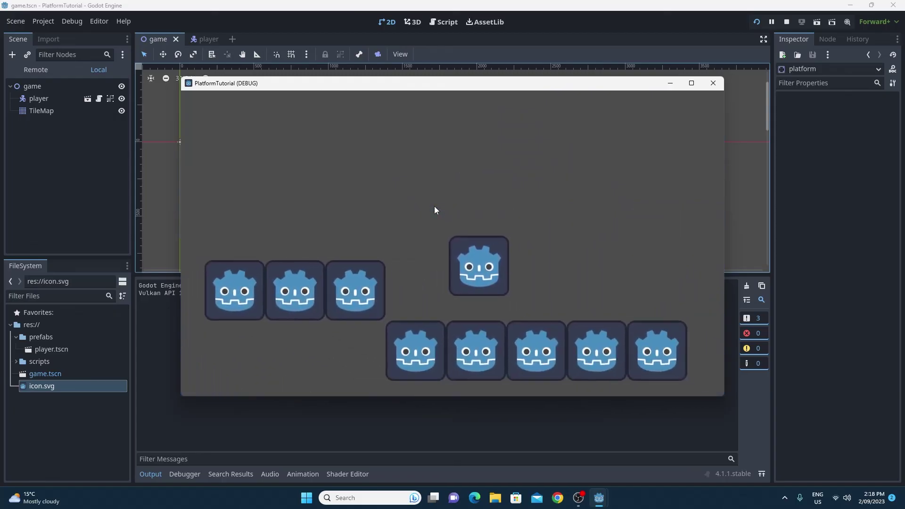
{"action": "key", "text": "space"}
{"action": "key", "text": "Left"}
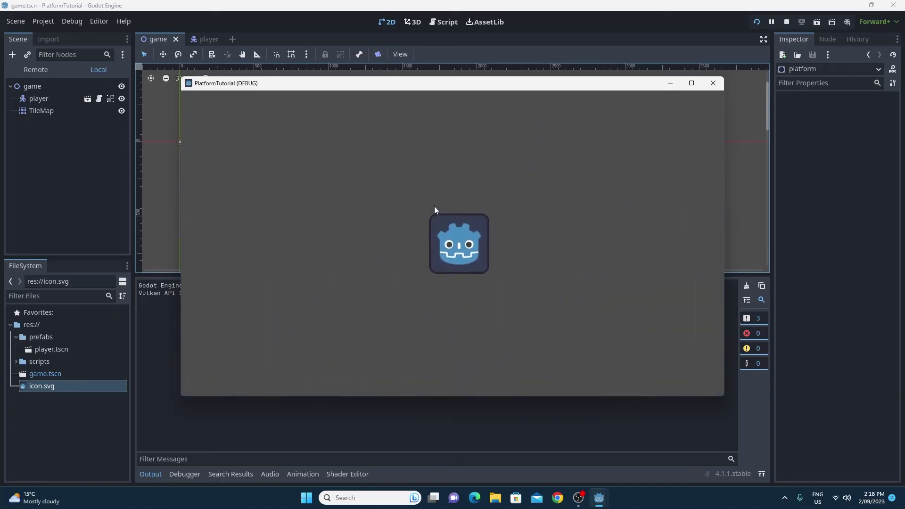
{"action": "key", "text": "Right"}
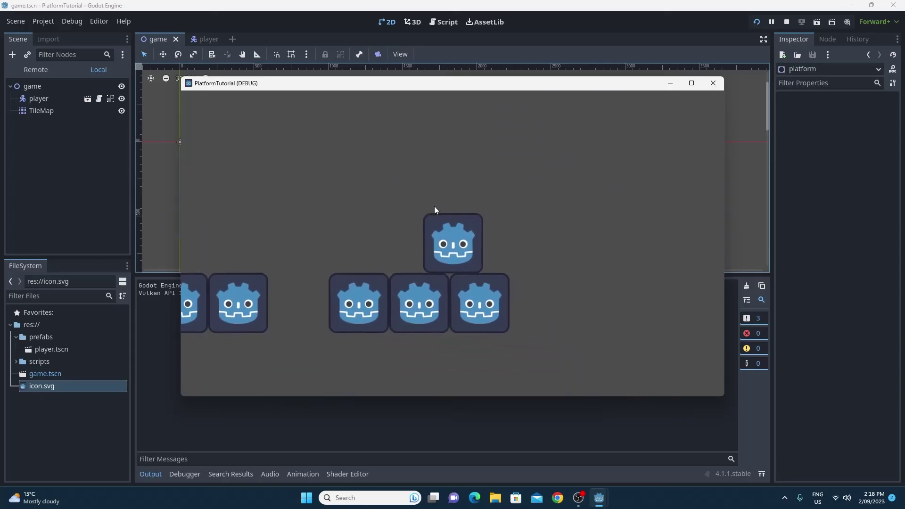